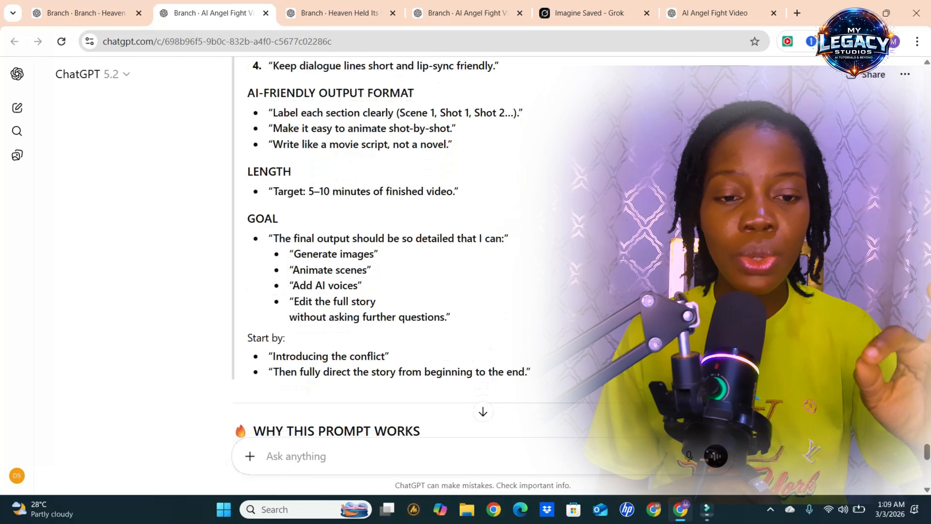
Step: Select the film director prompt text, including its closing "Start by" instructions
{"action": "scroll", "coordinate": [254, 225], "scroll_direction": "down", "scroll_amount": 3}
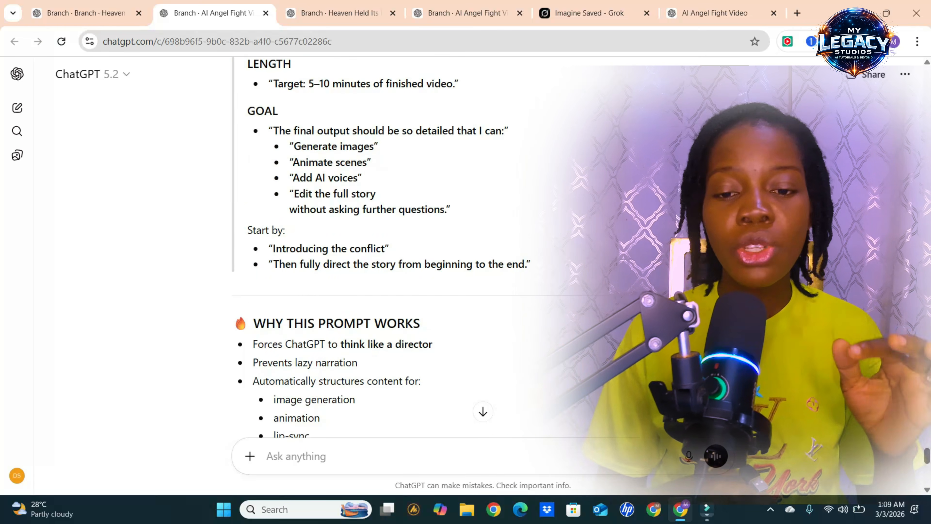
{"action": "left_click_drag", "start_coordinate": [531, 265], "coordinate": [248, 362]}
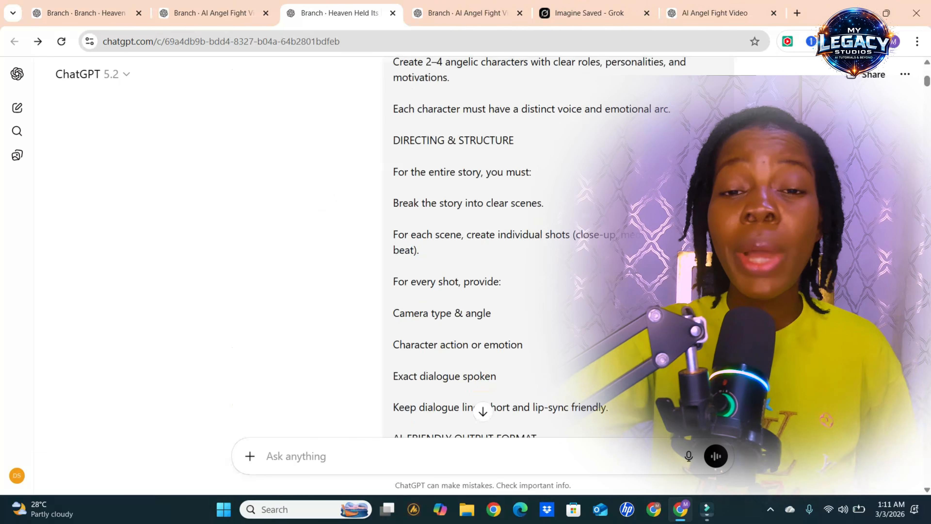
Step: Review the submitted director prompt and the generated script "When Heaven Held Its Breath" from its characters through Scene 7
{"action": "scroll", "coordinate": [600, 333], "scroll_direction": "up", "scroll_amount": 4}
{"action": "scroll", "coordinate": [584, 271], "scroll_direction": "down", "scroll_amount": 1}
{"action": "scroll", "coordinate": [590, 309], "scroll_direction": "up", "scroll_amount": 1}
{"action": "scroll", "coordinate": [591, 310], "scroll_direction": "down", "scroll_amount": 8}
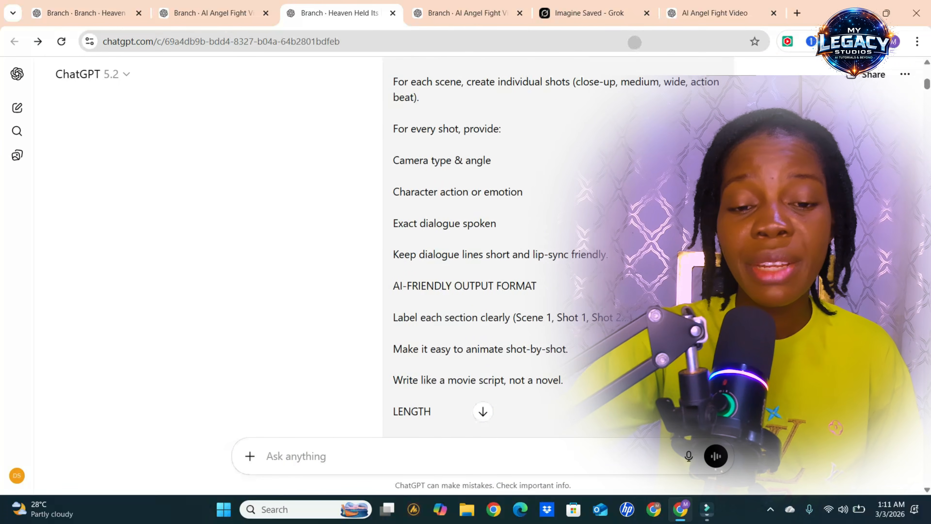
{"action": "scroll", "coordinate": [477, 257], "scroll_direction": "down", "scroll_amount": 10}
{"action": "scroll", "coordinate": [477, 257], "scroll_direction": "up", "scroll_amount": 6}
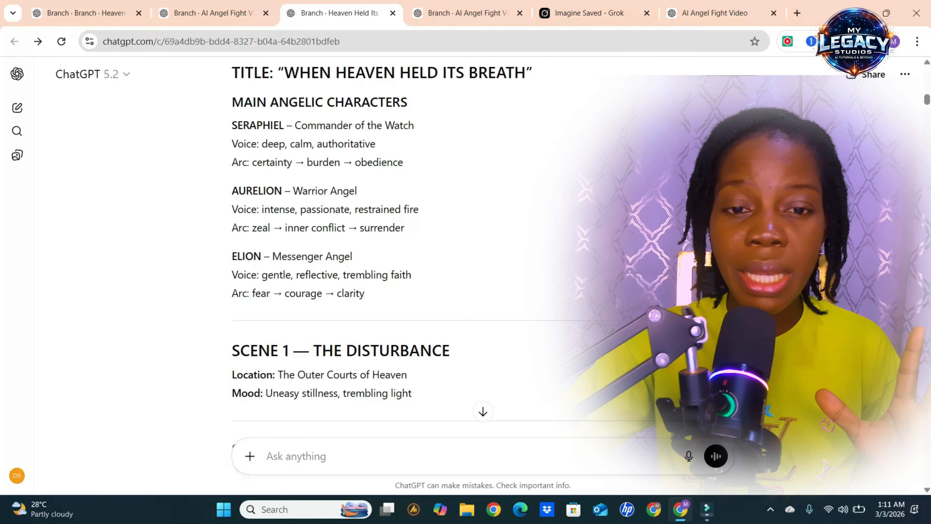
{"action": "scroll", "coordinate": [576, 193], "scroll_direction": "down", "scroll_amount": 7}
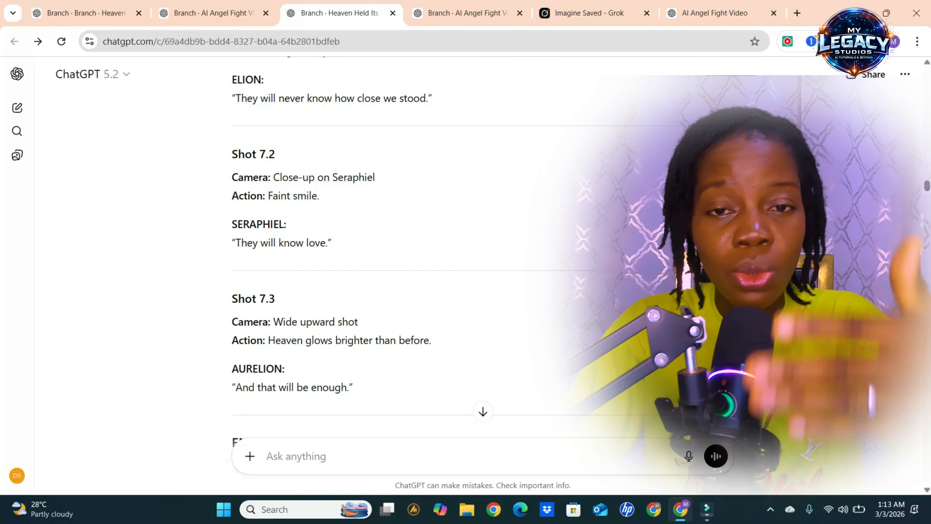
{"action": "scroll", "coordinate": [404, 257], "scroll_direction": "down", "scroll_amount": 10}
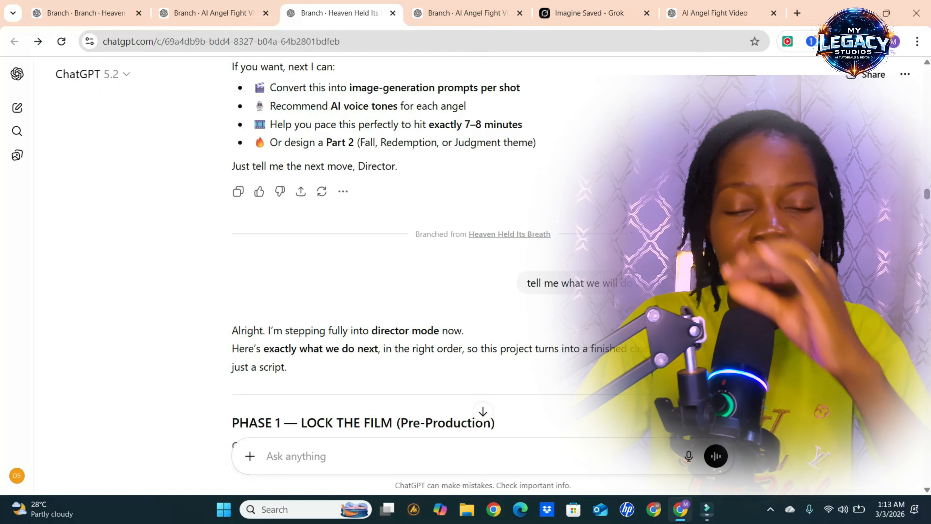
Step: Examine the director's production plan, from Phase 1 script locking through the editing blueprint and the final recommendation
{"action": "scroll", "coordinate": [403, 256], "scroll_direction": "down", "scroll_amount": 5}
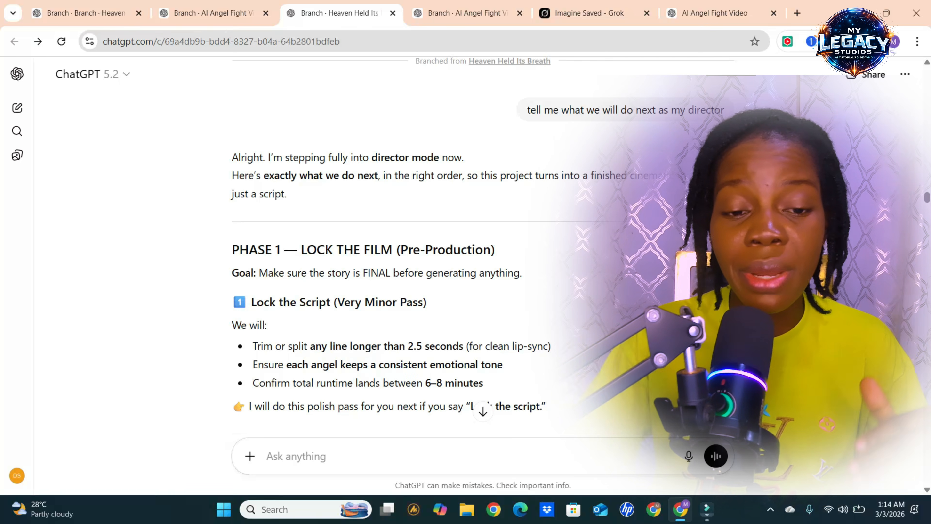
{"action": "scroll", "coordinate": [403, 257], "scroll_direction": "down", "scroll_amount": 3}
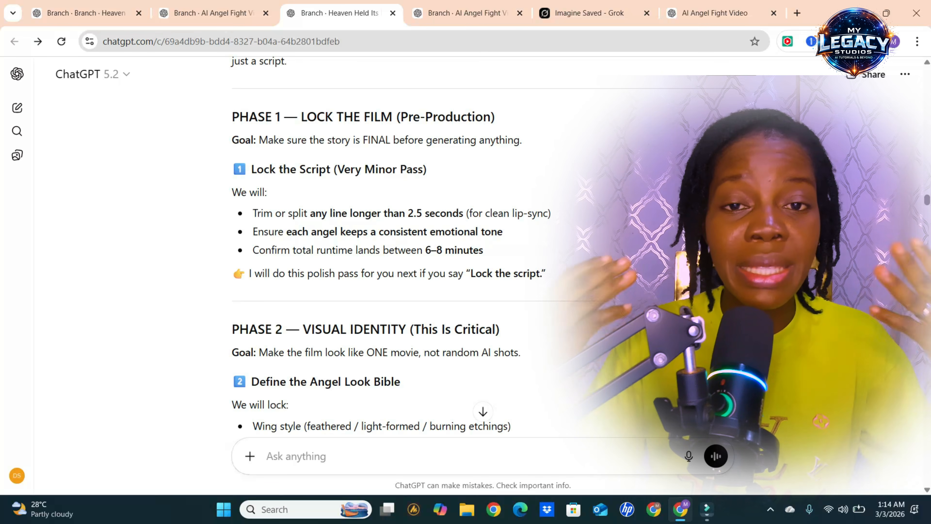
{"action": "scroll", "coordinate": [578, 405], "scroll_direction": "down", "scroll_amount": 7}
{"action": "scroll", "coordinate": [580, 461], "scroll_direction": "up", "scroll_amount": 8}
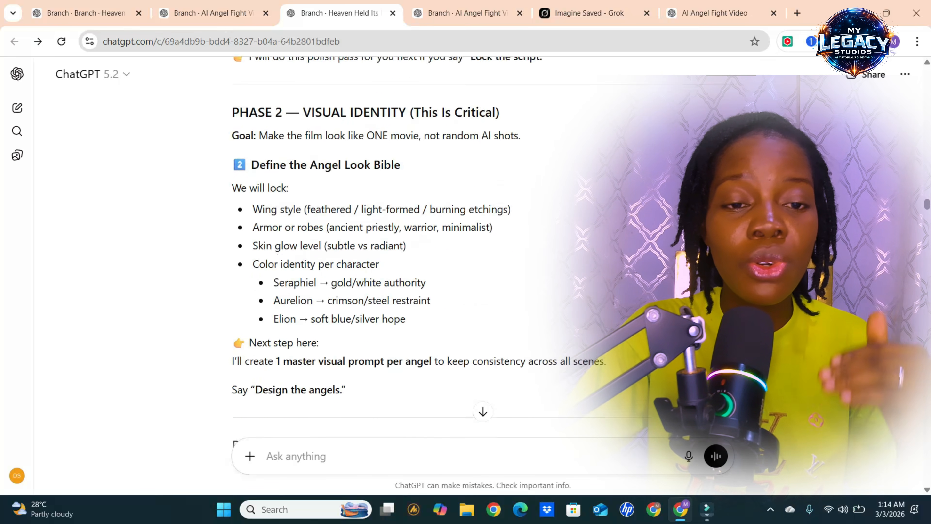
{"action": "scroll", "coordinate": [581, 462], "scroll_direction": "down", "scroll_amount": 15}
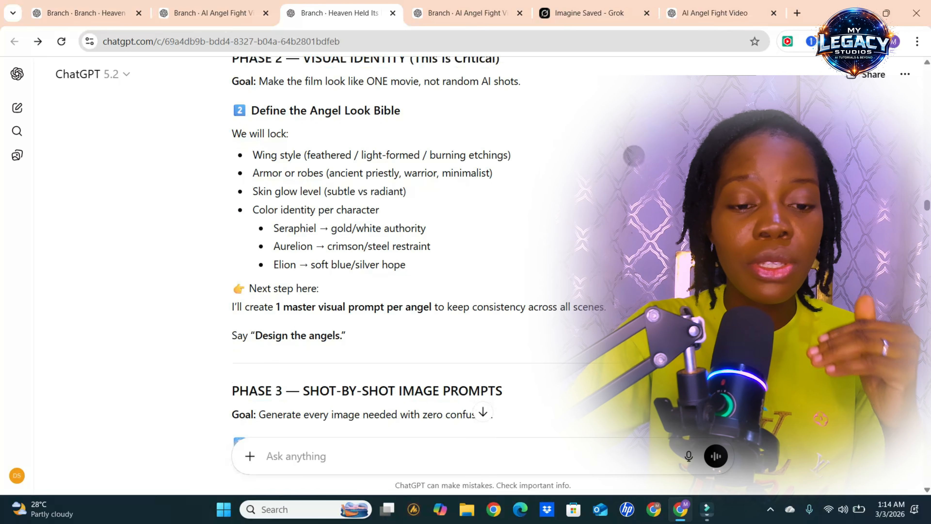
{"action": "scroll", "coordinate": [586, 105], "scroll_direction": "down", "scroll_amount": 15}
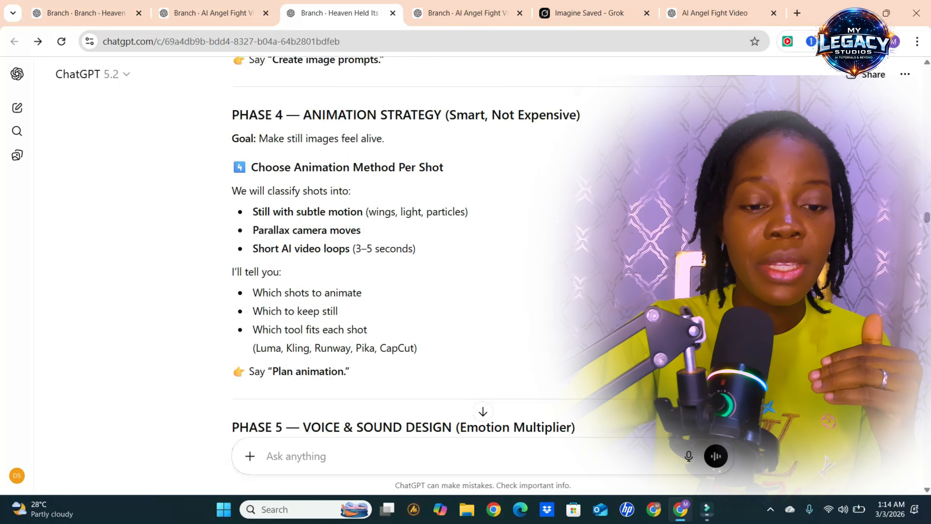
{"action": "scroll", "coordinate": [583, 193], "scroll_direction": "up", "scroll_amount": 20}
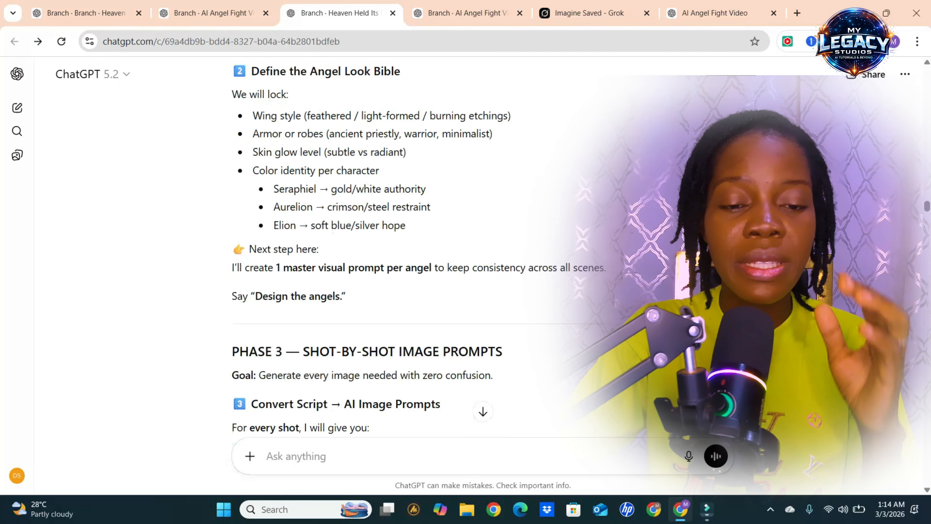
{"action": "scroll", "coordinate": [584, 194], "scroll_direction": "down", "scroll_amount": 3}
{"action": "scroll", "coordinate": [583, 193], "scroll_direction": "down", "scroll_amount": 7}
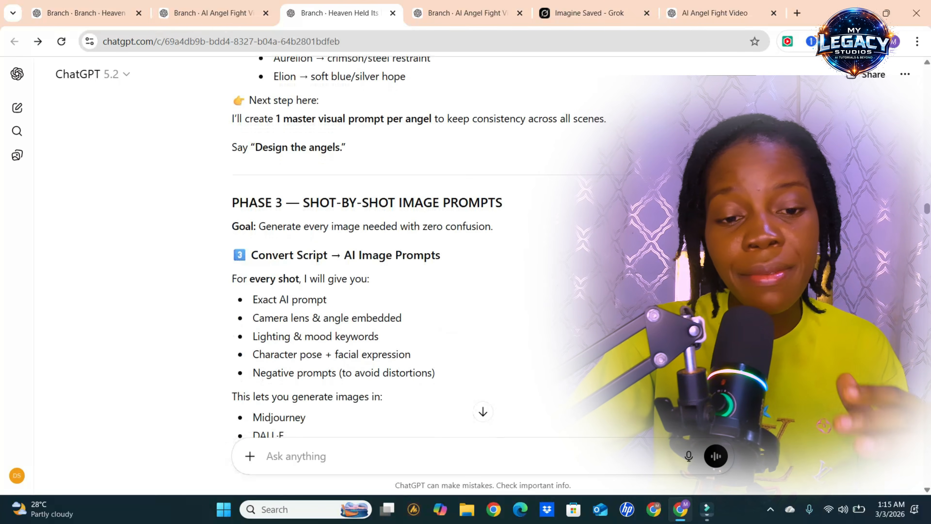
{"action": "scroll", "coordinate": [591, 119], "scroll_direction": "down", "scroll_amount": 15}
{"action": "scroll", "coordinate": [582, 150], "scroll_direction": "down", "scroll_amount": 10}
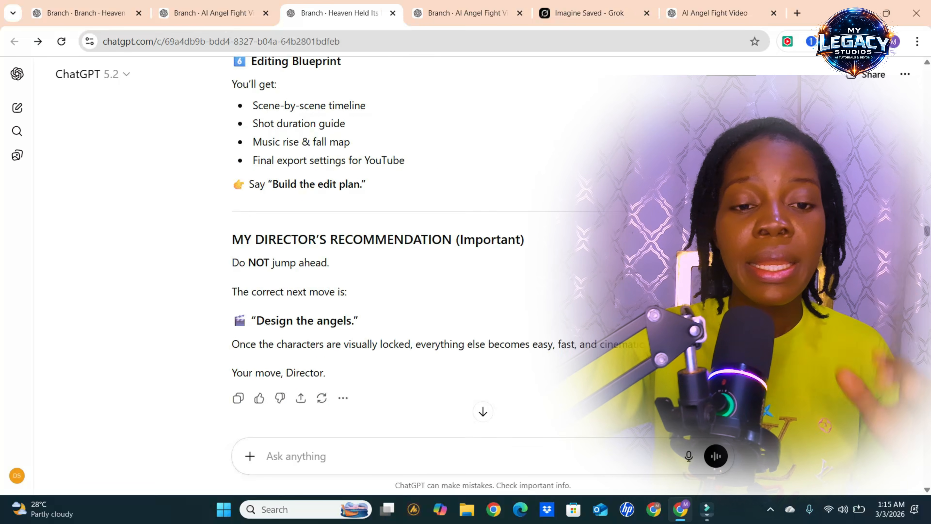
{"action": "scroll", "coordinate": [442, 251], "scroll_direction": "down", "scroll_amount": 4}
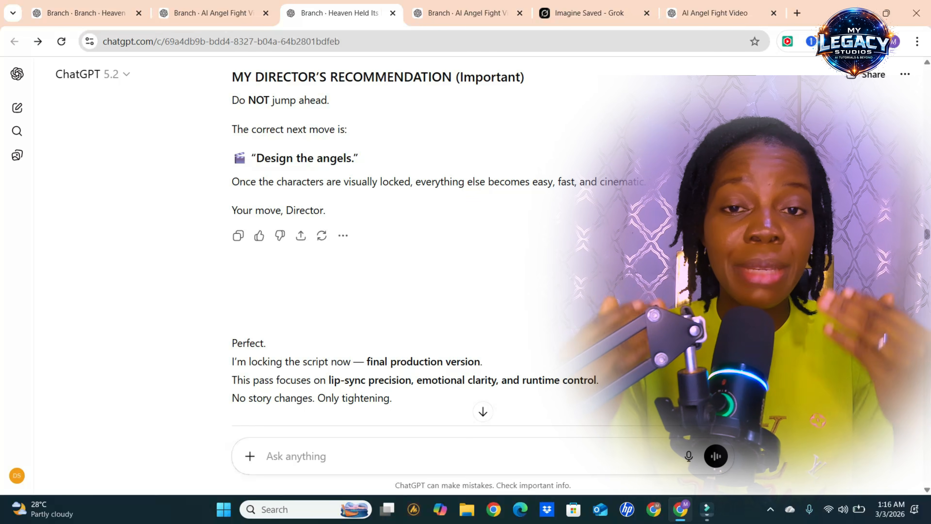
Step: Copy the phrase "Lock the script." from Phase 1 of the production plan
{"action": "scroll", "coordinate": [403, 249], "scroll_direction": "down", "scroll_amount": 10}
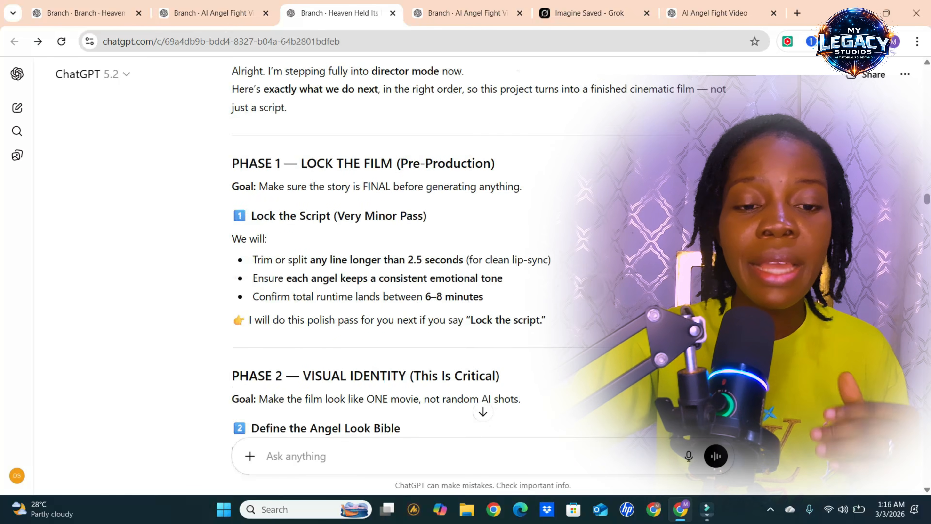
{"action": "scroll", "coordinate": [404, 249], "scroll_direction": "up", "scroll_amount": 3}
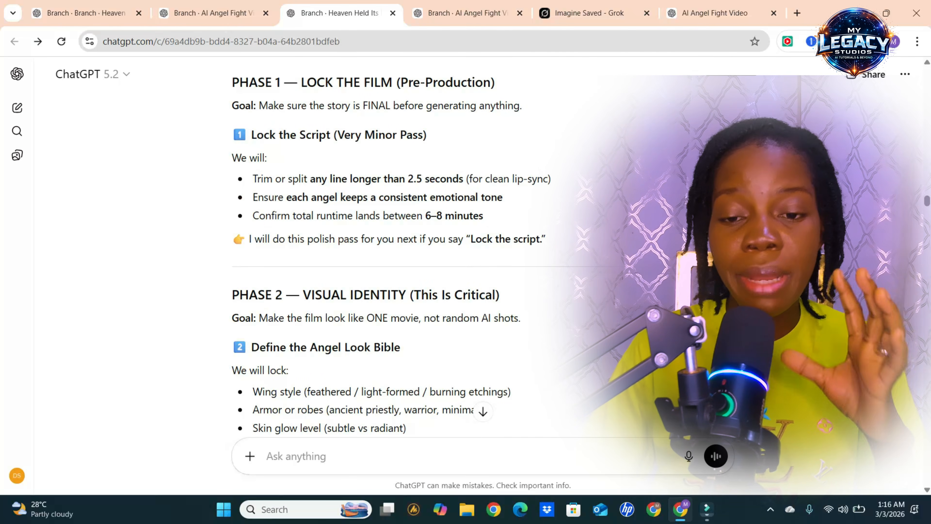
{"action": "left_click_drag", "start_coordinate": [487, 239], "coordinate": [545, 240]}
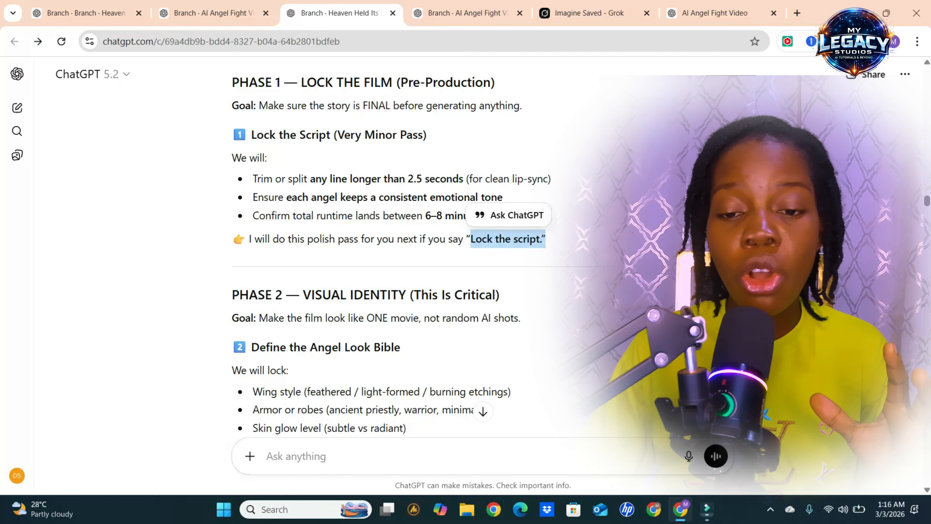
{"action": "right_click", "coordinate": [530, 239]}
{"action": "left_click", "coordinate": [550, 254]}
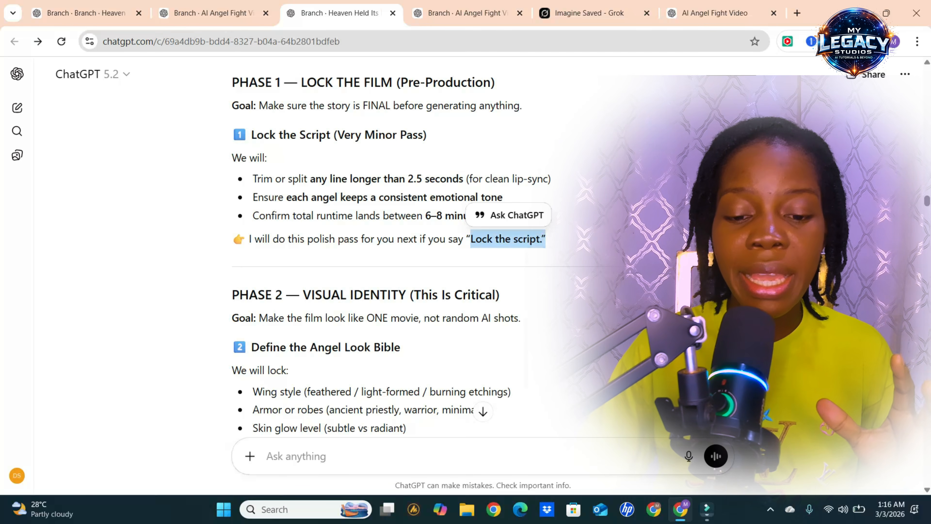
Step: Review the locked script shot by shot, from Scene 1 through the script status
{"action": "scroll", "coordinate": [403, 257], "scroll_direction": "down", "scroll_amount": 15}
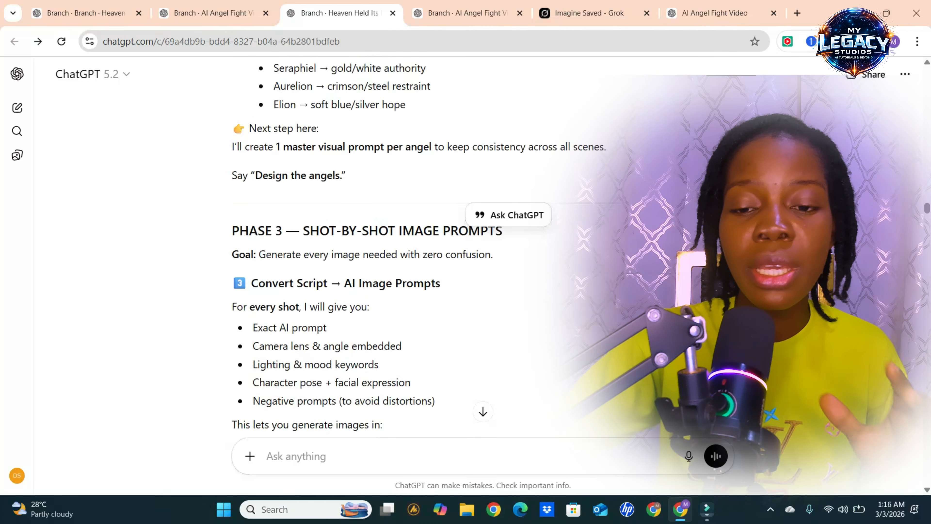
{"action": "scroll", "coordinate": [403, 257], "scroll_direction": "up", "scroll_amount": 3}
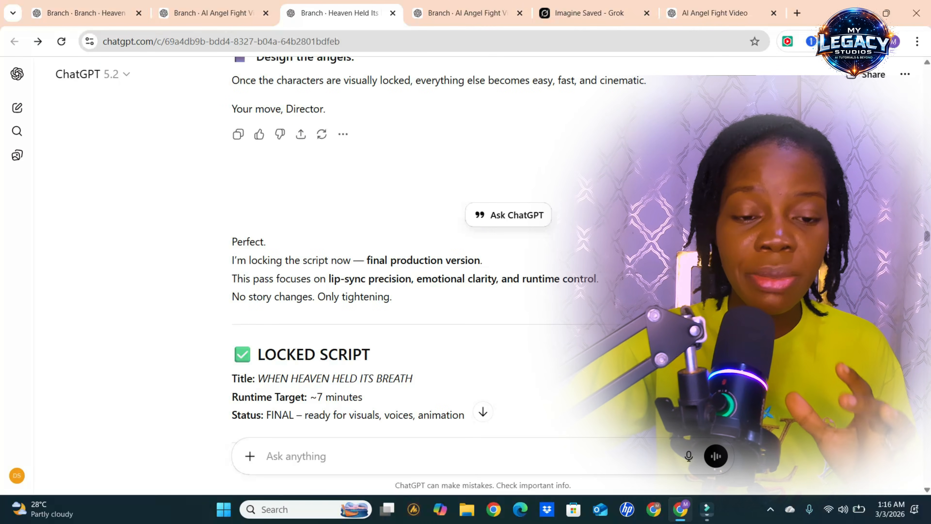
{"action": "scroll", "coordinate": [404, 257], "scroll_direction": "down", "scroll_amount": 5}
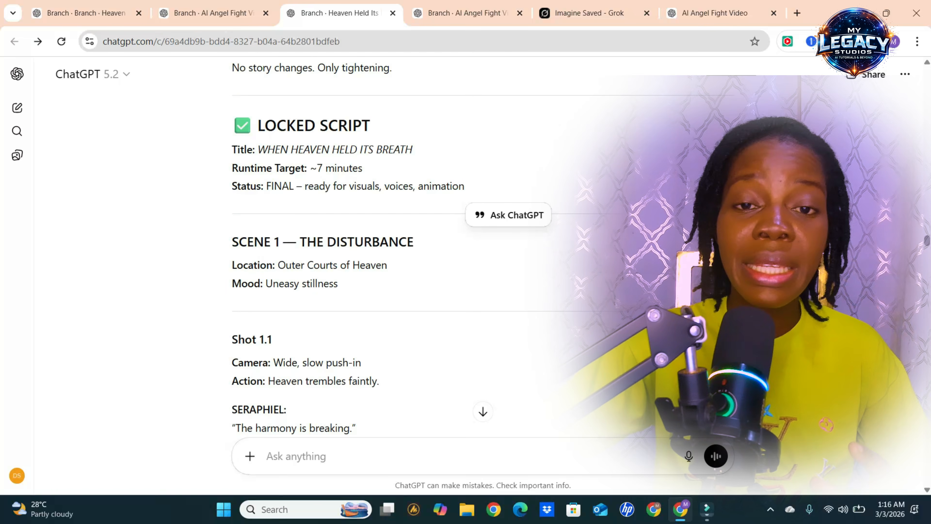
{"action": "scroll", "coordinate": [404, 256], "scroll_direction": "down", "scroll_amount": 4}
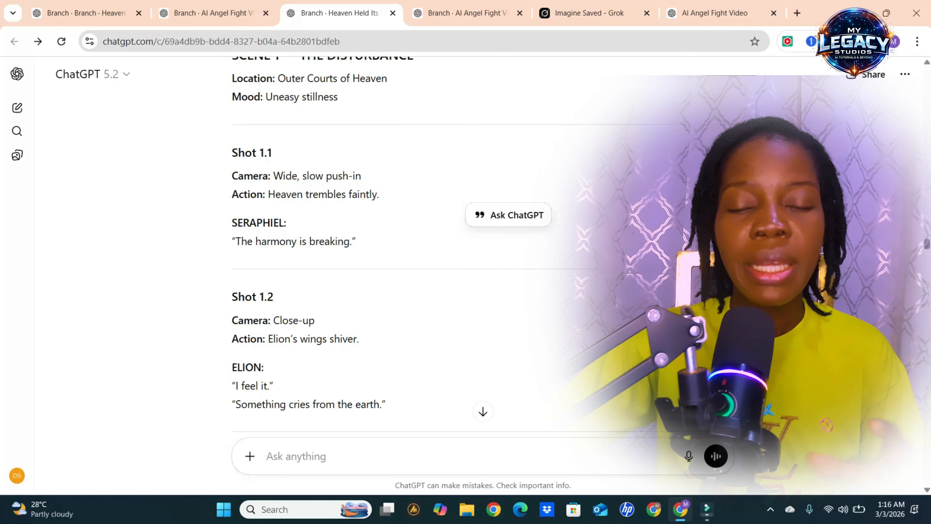
{"action": "scroll", "coordinate": [403, 257], "scroll_direction": "down", "scroll_amount": 15}
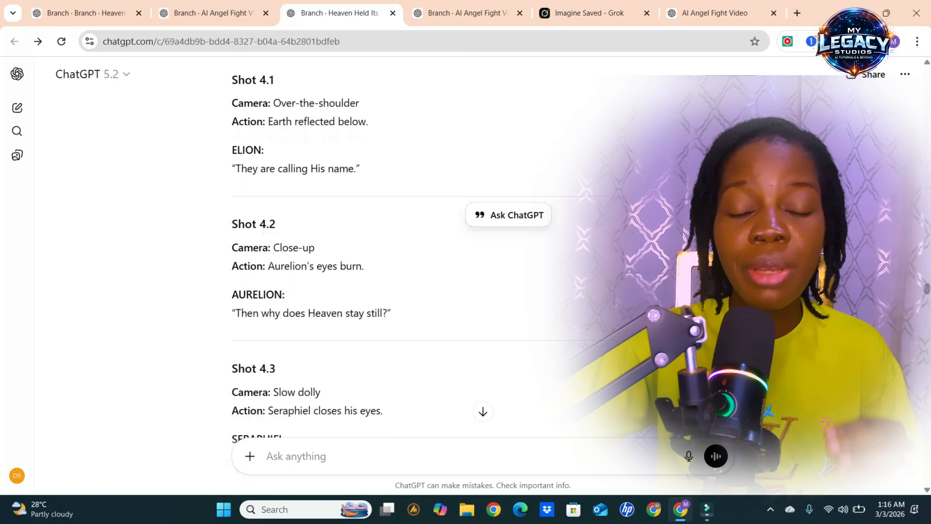
{"action": "scroll", "coordinate": [403, 257], "scroll_direction": "down", "scroll_amount": 20}
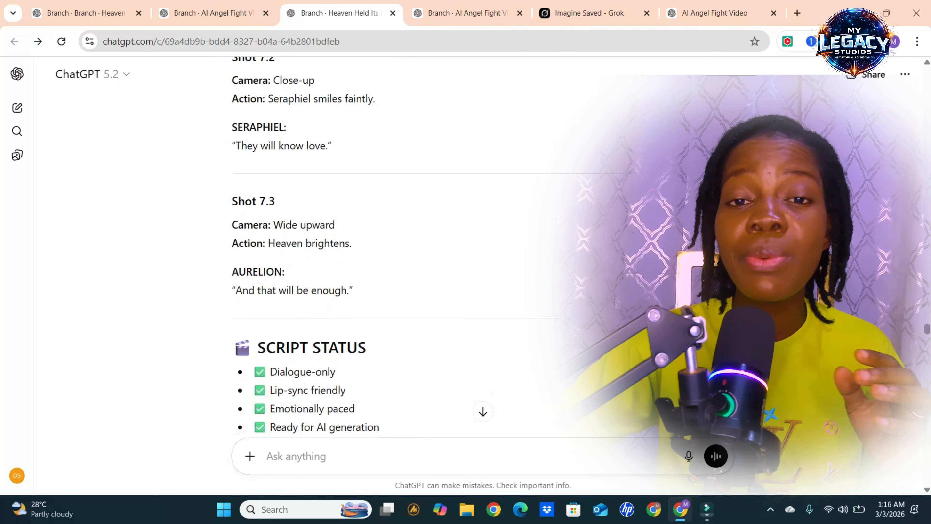
{"action": "scroll", "coordinate": [404, 257], "scroll_direction": "down", "scroll_amount": 6}
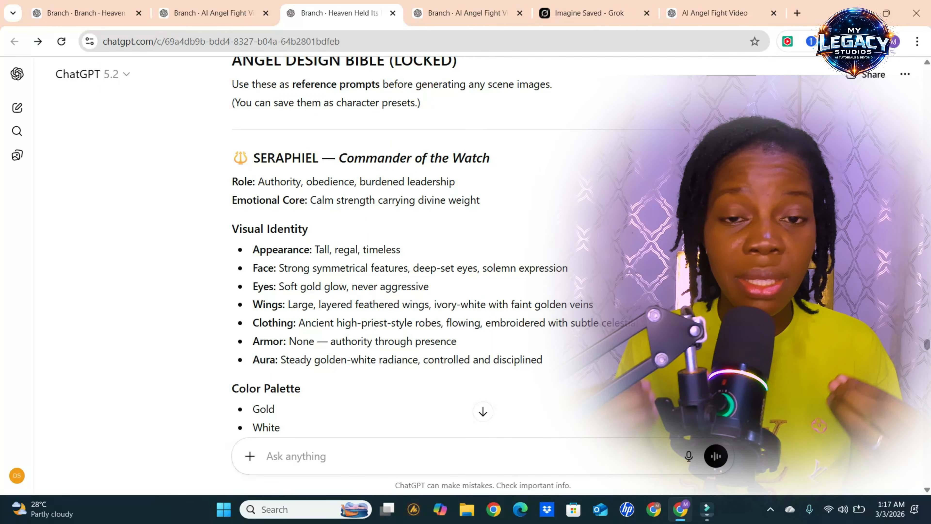
Step: Examine the angel design bible, including the master prompts for Seraphiel, Aurelion and Elion and the consistency rules
{"action": "scroll", "coordinate": [403, 257], "scroll_direction": "down", "scroll_amount": 10}
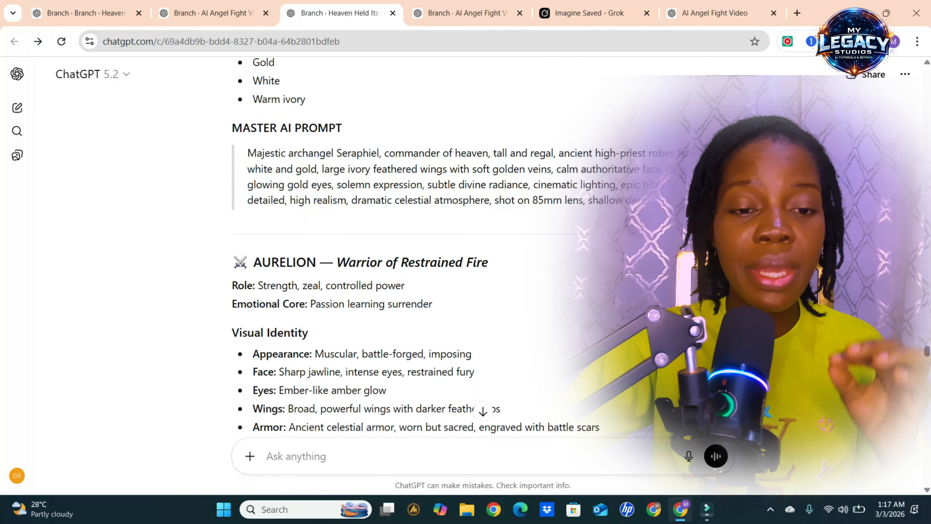
{"action": "scroll", "coordinate": [403, 257], "scroll_direction": "down", "scroll_amount": 7}
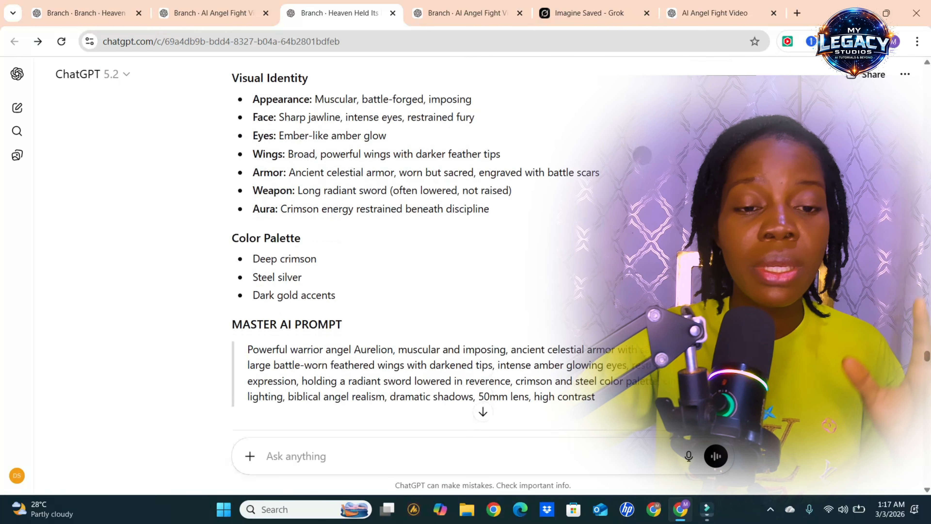
{"action": "scroll", "coordinate": [403, 257], "scroll_direction": "down", "scroll_amount": 9}
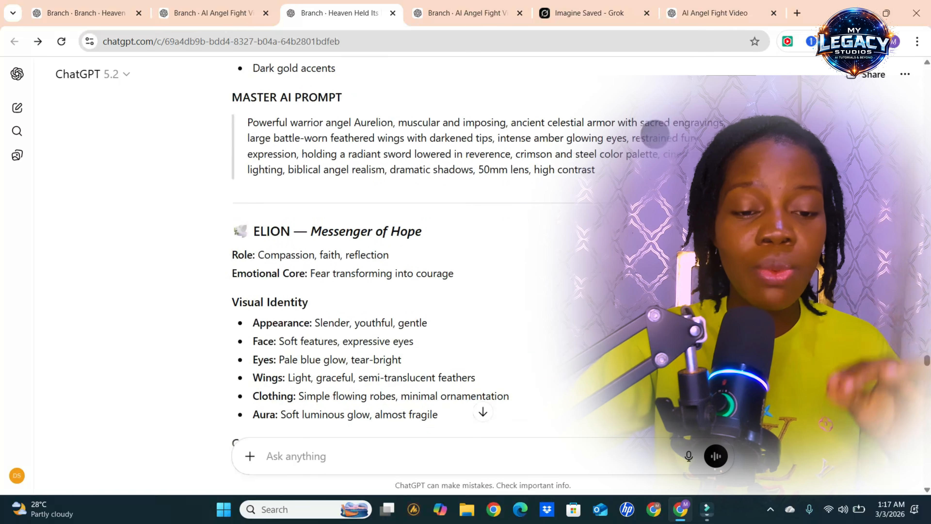
{"action": "scroll", "coordinate": [403, 257], "scroll_direction": "down", "scroll_amount": 1}
{"action": "scroll", "coordinate": [403, 257], "scroll_direction": "up", "scroll_amount": 3}
{"action": "scroll", "coordinate": [403, 257], "scroll_direction": "down", "scroll_amount": 6}
{"action": "scroll", "coordinate": [403, 257], "scroll_direction": "down", "scroll_amount": 6}
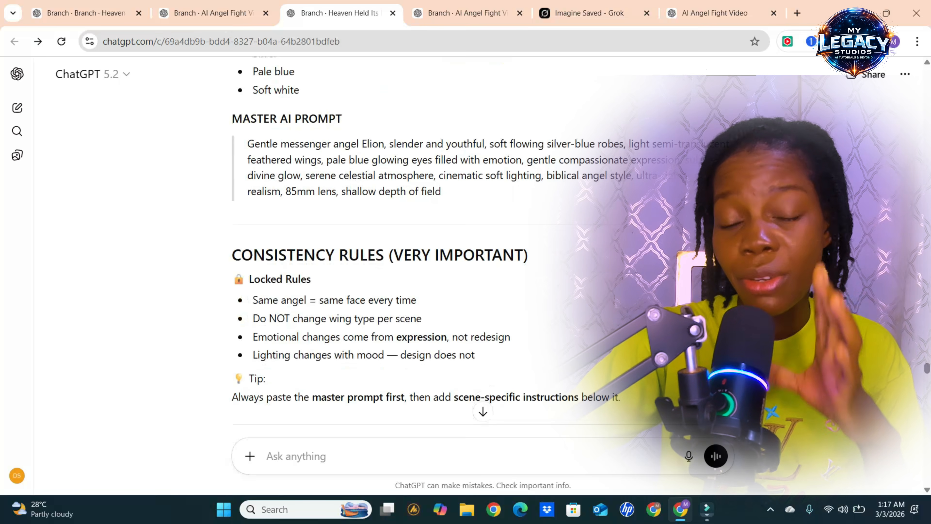
{"action": "scroll", "coordinate": [403, 257], "scroll_direction": "down", "scroll_amount": 10}
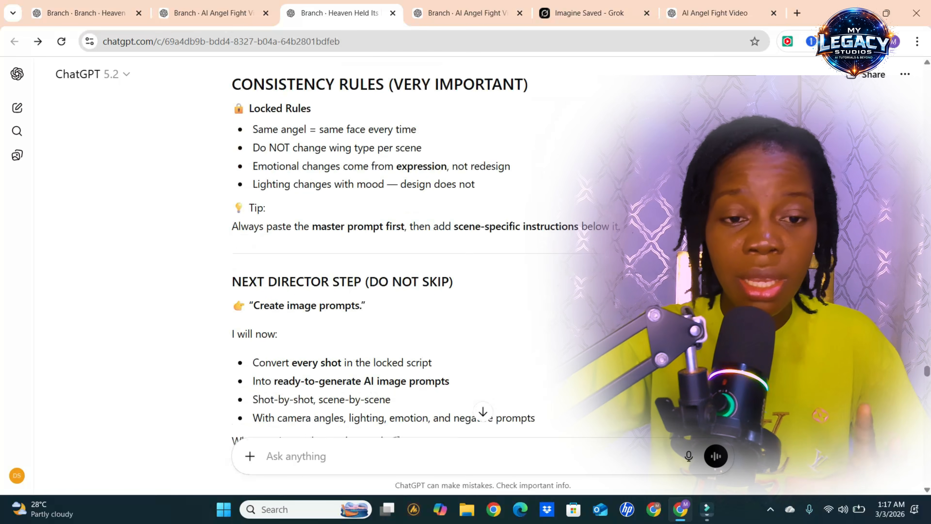
Step: Show the Branch in new chat option for the angel design response and view the start of the image prompts
{"action": "scroll", "coordinate": [404, 257], "scroll_direction": "down", "scroll_amount": 1}
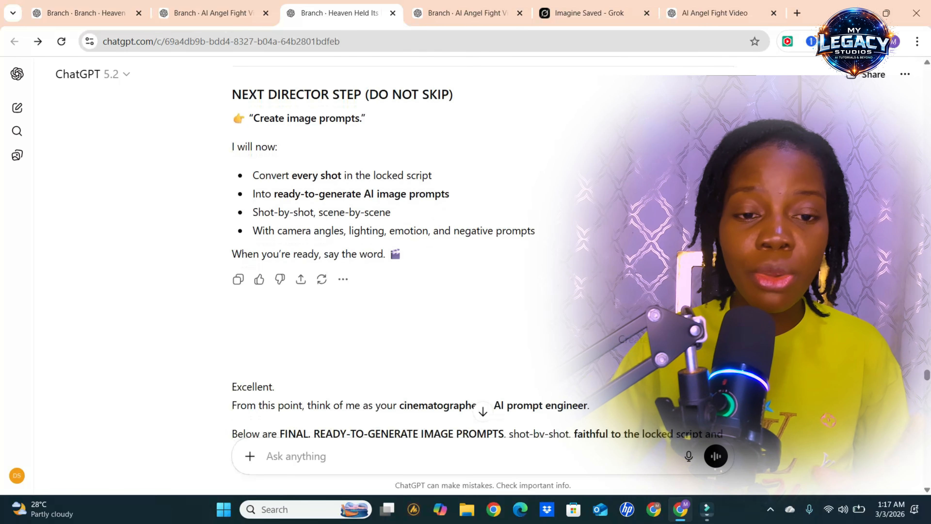
{"action": "left_click", "coordinate": [345, 280]}
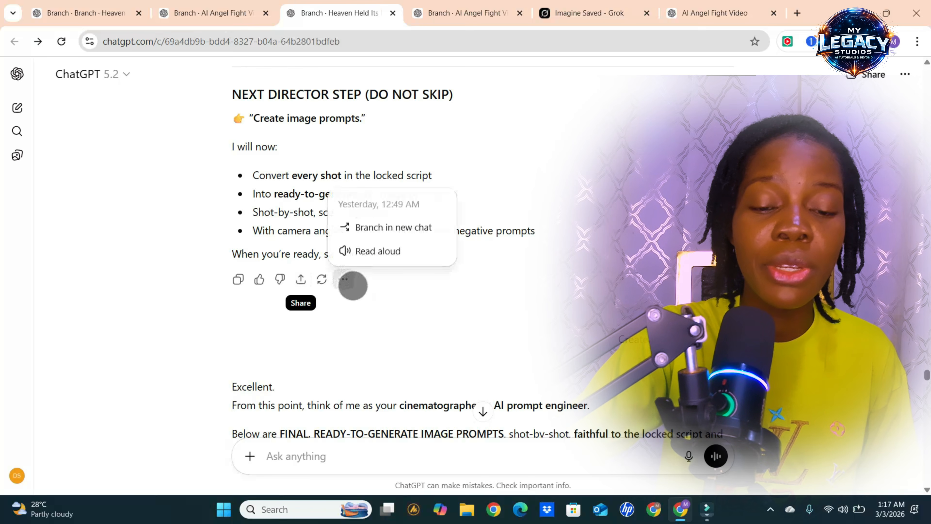
{"action": "left_click", "coordinate": [345, 282]}
{"action": "left_click", "coordinate": [344, 285]}
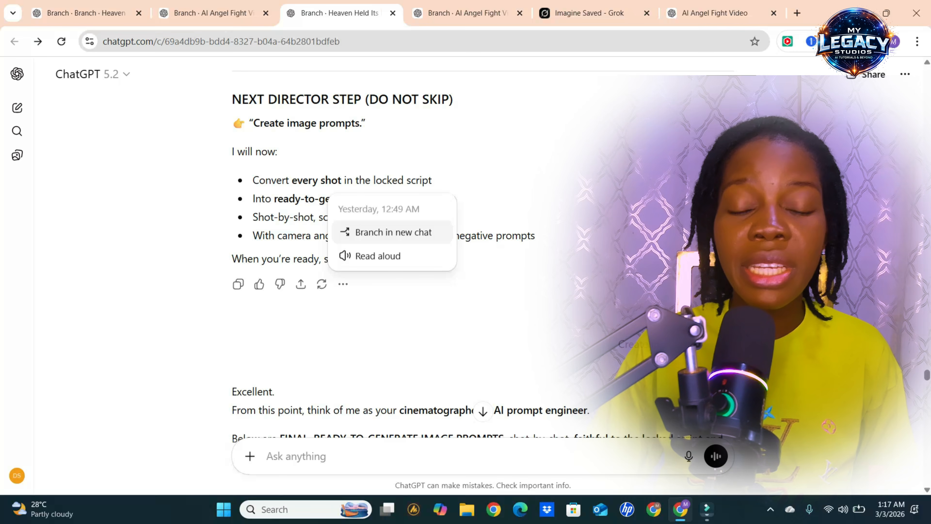
{"action": "scroll", "coordinate": [403, 257], "scroll_direction": "down", "scroll_amount": 4}
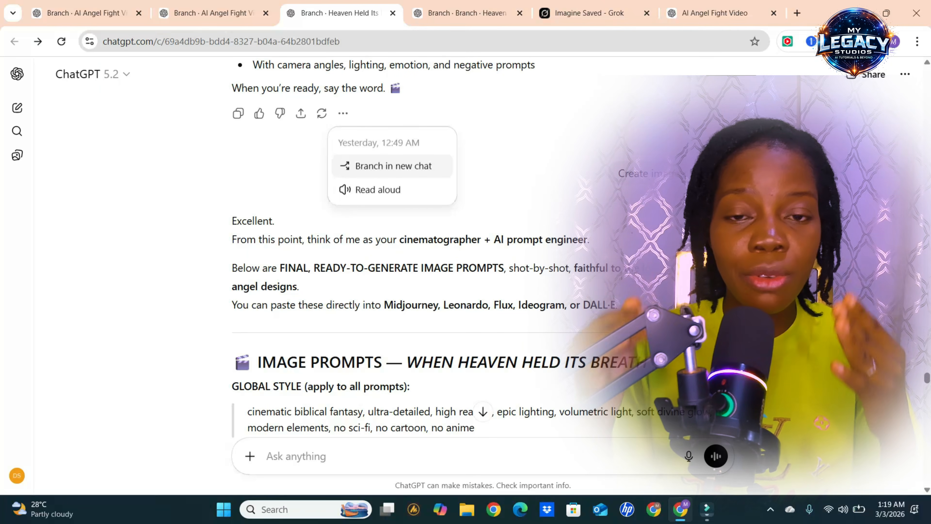
Step: Look through the generated images of Seraphiel, Aurelion and Elion and their prompts in the newer branched chat
{"action": "key", "text": "ctrl+Tab"}
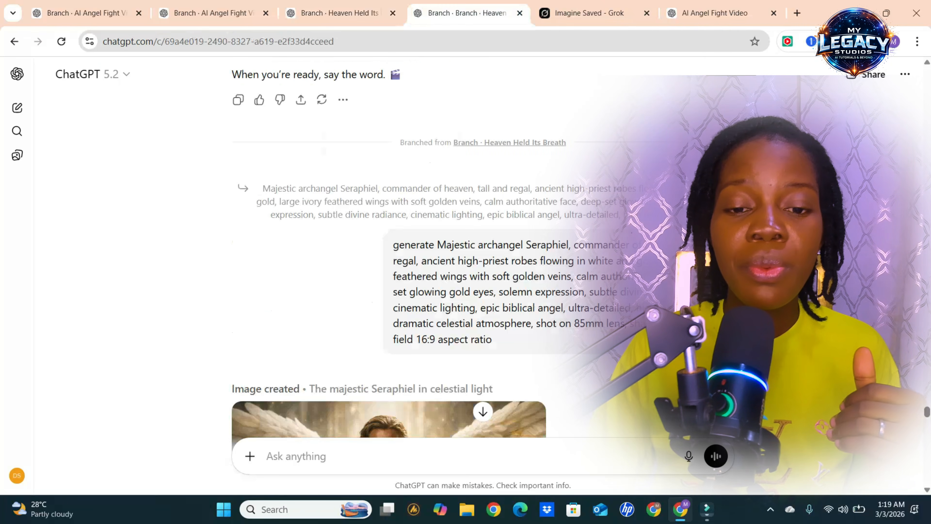
{"action": "scroll", "coordinate": [256, 227], "scroll_direction": "down", "scroll_amount": 2}
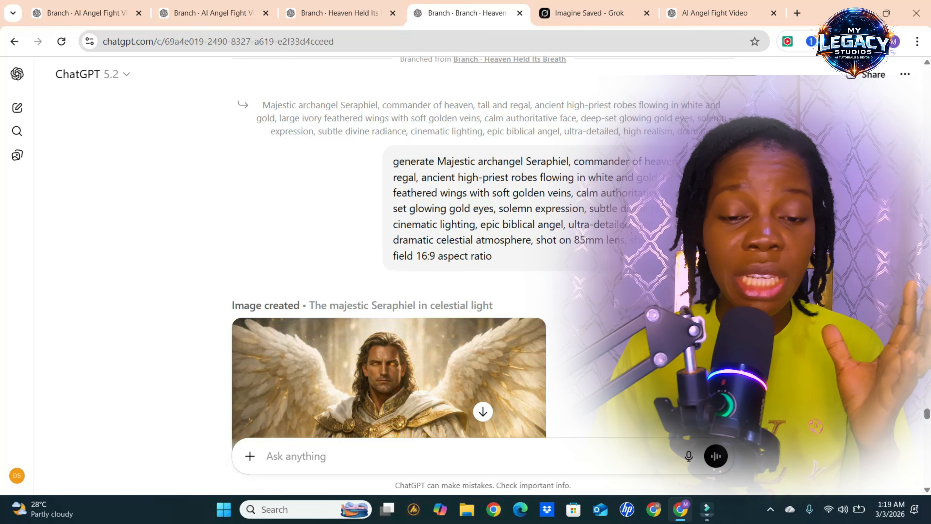
{"action": "scroll", "coordinate": [389, 250], "scroll_direction": "down", "scroll_amount": 6}
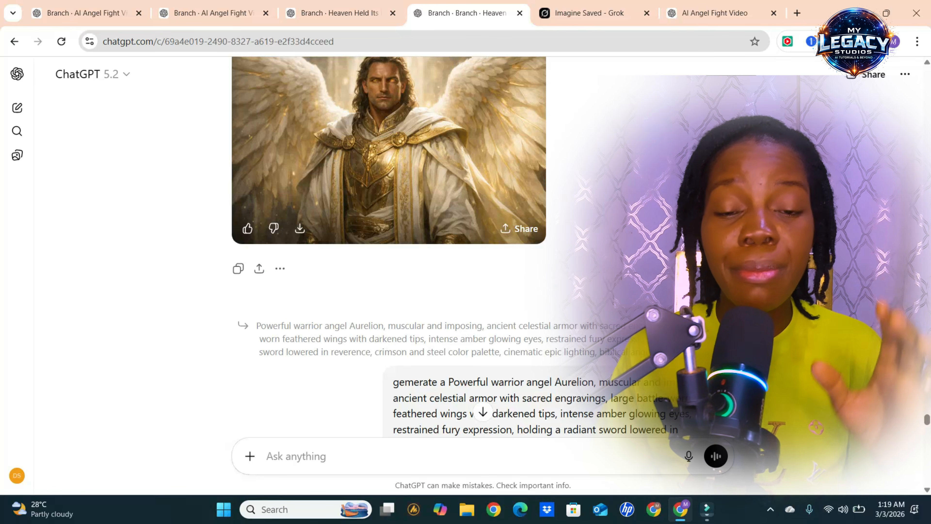
{"action": "scroll", "coordinate": [303, 298], "scroll_direction": "down", "scroll_amount": 7}
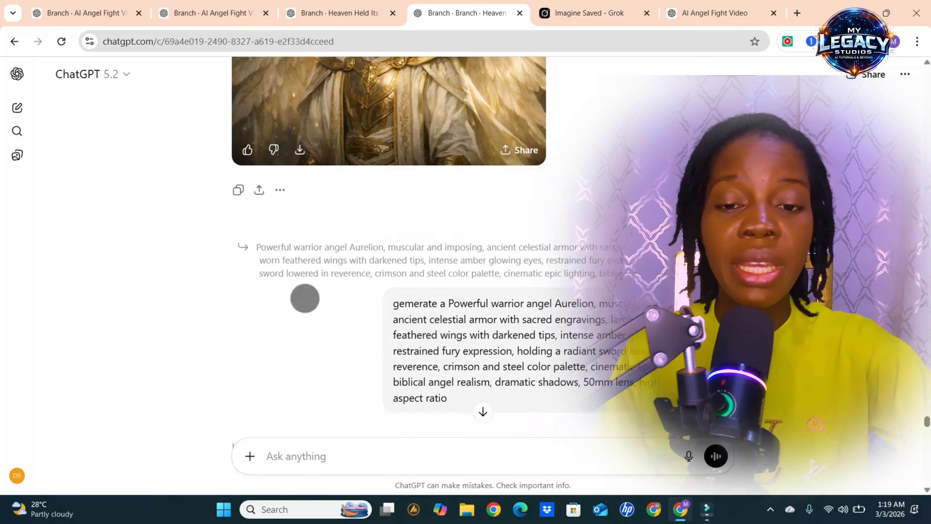
{"action": "scroll", "coordinate": [297, 353], "scroll_direction": "down", "scroll_amount": 15}
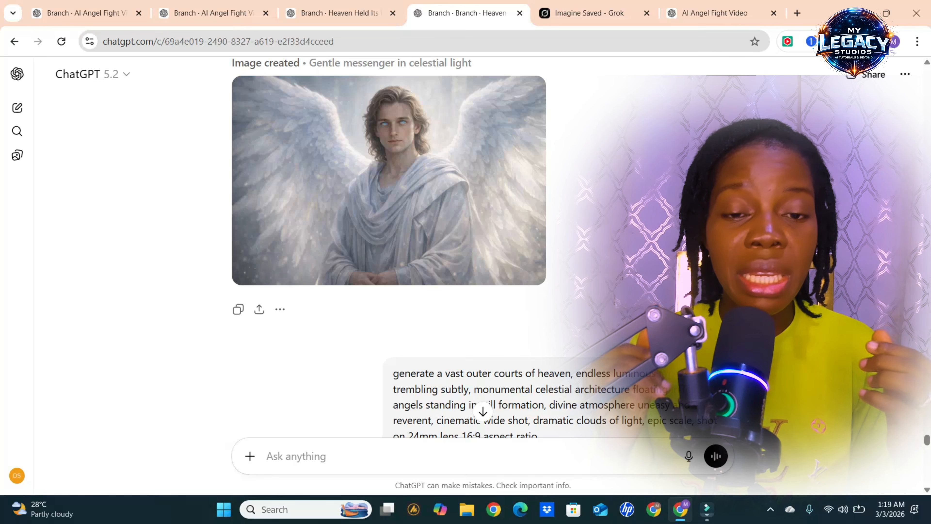
Step: Copy the phrase "Create image prompts" from Phase 3 of the production plan in the earlier branch chat
{"action": "left_click", "coordinate": [339, 13]}
{"action": "scroll", "coordinate": [339, 147], "scroll_direction": "down", "scroll_amount": 3}
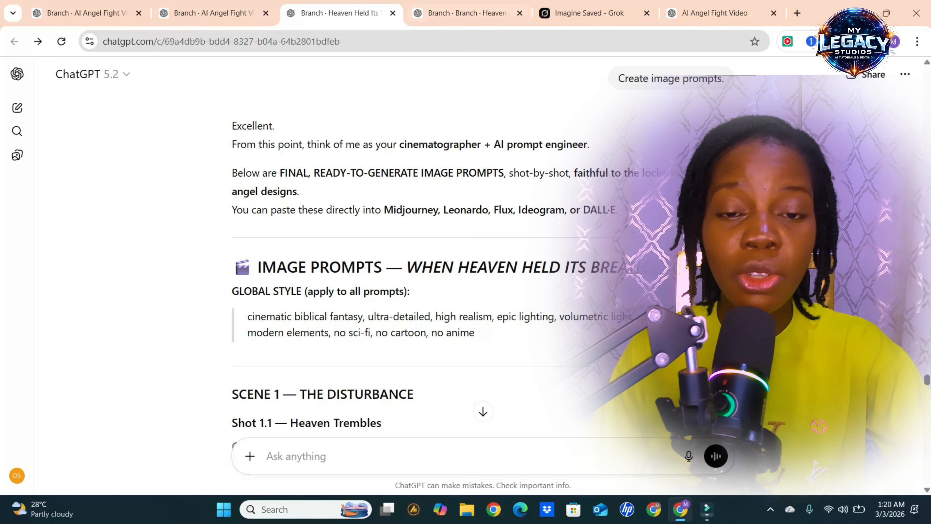
{"action": "scroll", "coordinate": [254, 260], "scroll_direction": "up", "scroll_amount": 3}
{"action": "scroll", "coordinate": [271, 343], "scroll_direction": "up", "scroll_amount": 6}
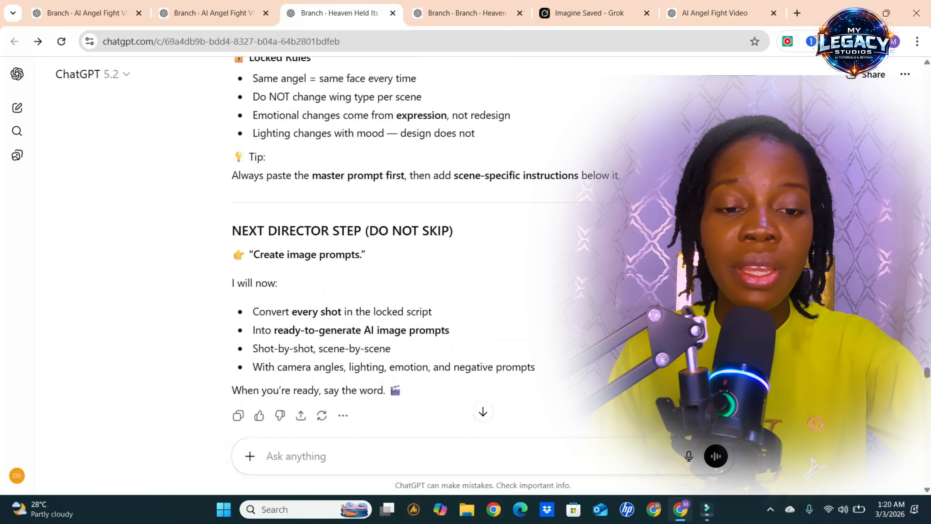
{"action": "scroll", "coordinate": [425, 245], "scroll_direction": "up", "scroll_amount": 15}
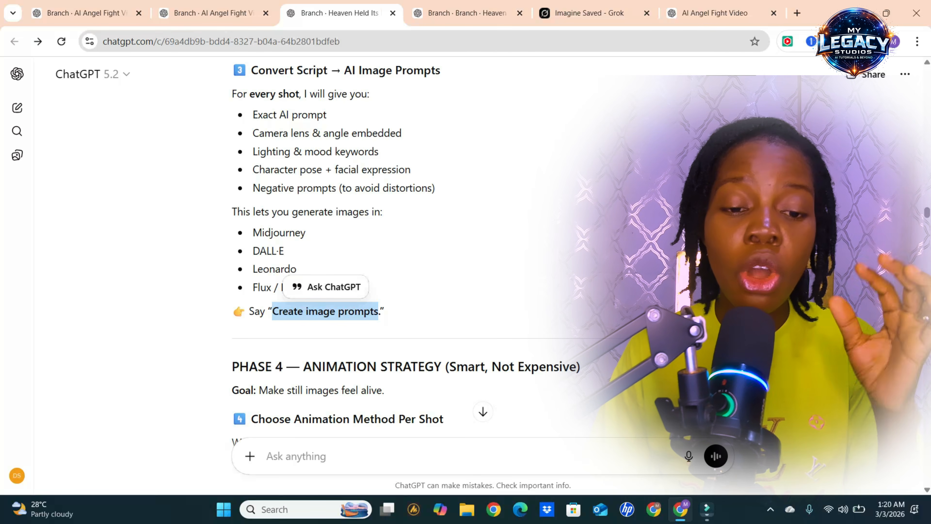
{"action": "right_click", "coordinate": [310, 316]}
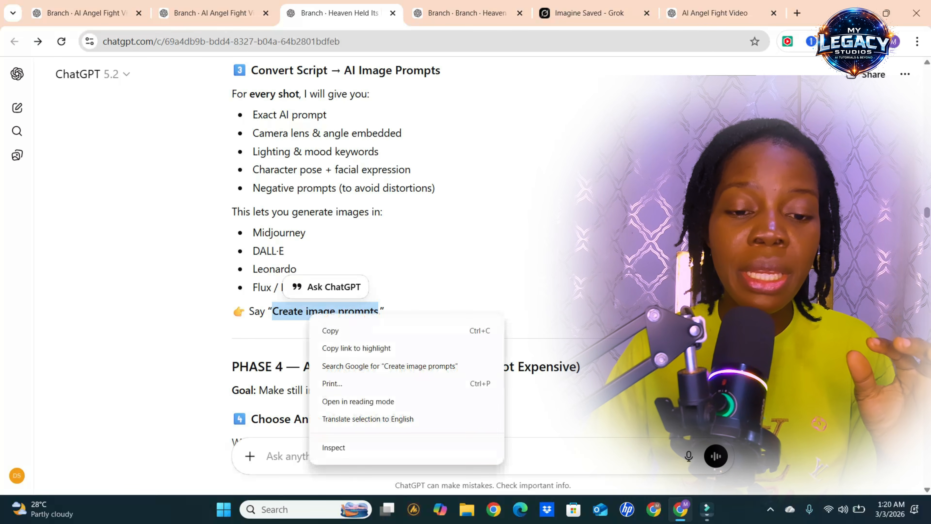
{"action": "left_click", "coordinate": [330, 331]}
Step: Review the shot-by-shot image prompts and their negative prompts, from the global style through Scene 2
{"action": "scroll", "coordinate": [330, 331], "scroll_direction": "down", "scroll_amount": 2}
{"action": "scroll", "coordinate": [271, 464], "scroll_direction": "down", "scroll_amount": 20}
{"action": "scroll", "coordinate": [271, 464], "scroll_direction": "up", "scroll_amount": 5}
{"action": "scroll", "coordinate": [271, 463], "scroll_direction": "down", "scroll_amount": 15}
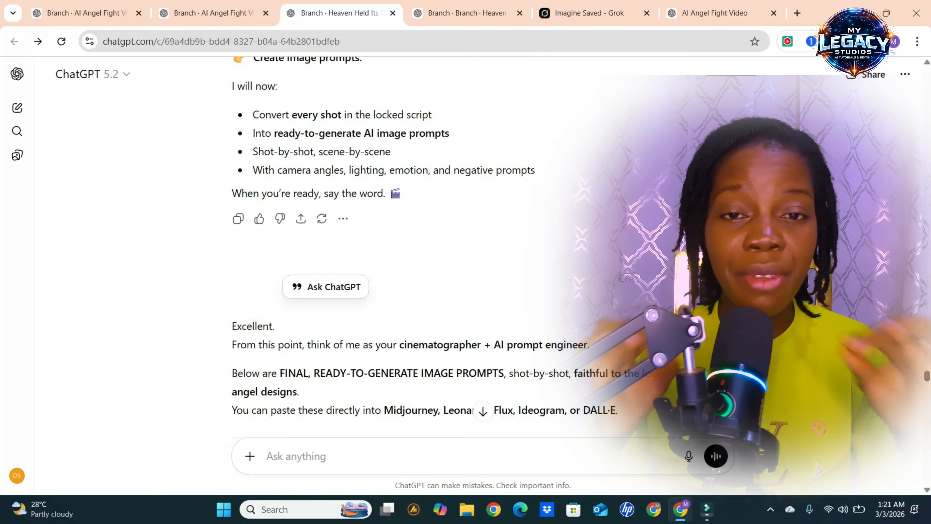
{"action": "scroll", "coordinate": [403, 257], "scroll_direction": "down", "scroll_amount": 2}
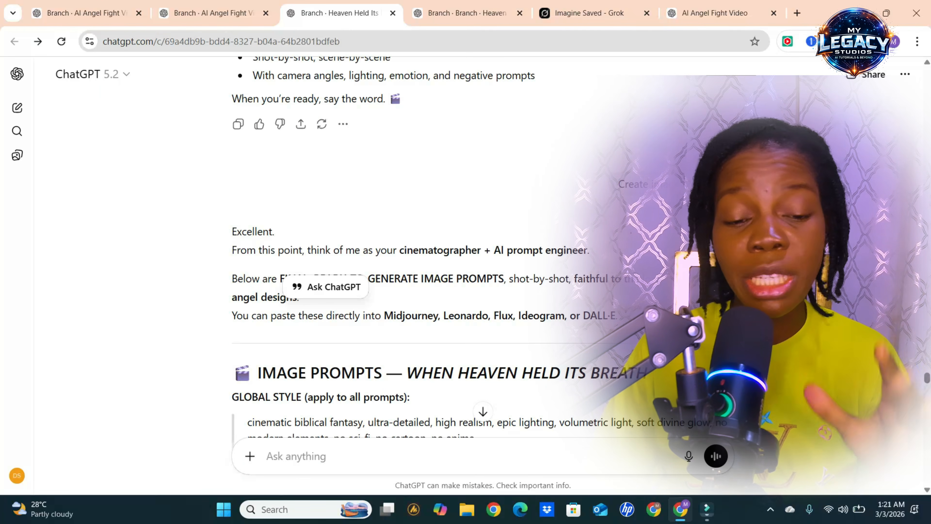
{"action": "scroll", "coordinate": [266, 191], "scroll_direction": "down", "scroll_amount": 12}
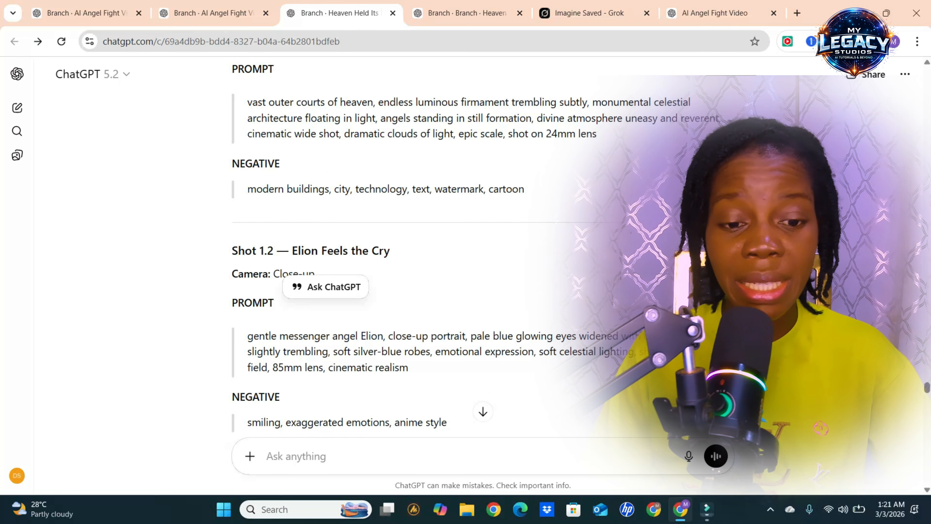
{"action": "scroll", "coordinate": [404, 257], "scroll_direction": "down", "scroll_amount": 15}
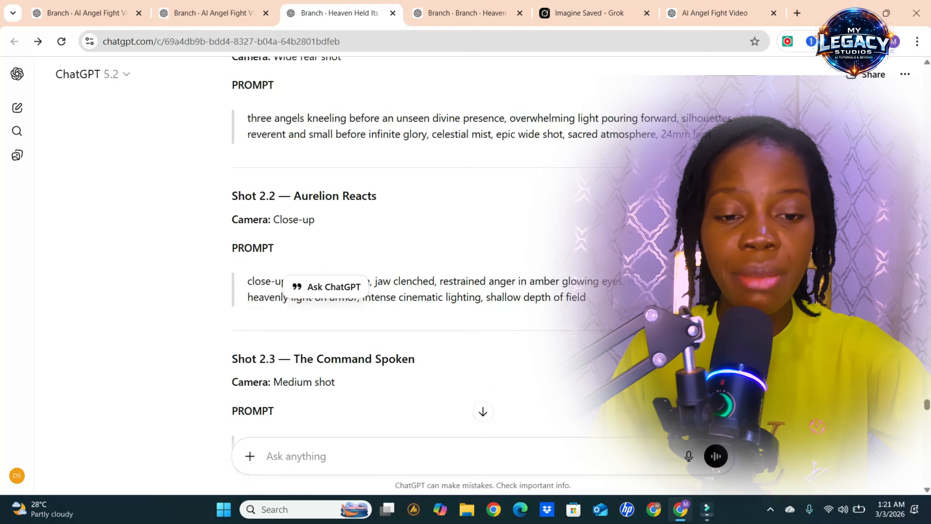
Step: Download the generated image of the majestic Seraphiel from the chat containing the character images
{"action": "key", "text": "ctrl+Tab"}
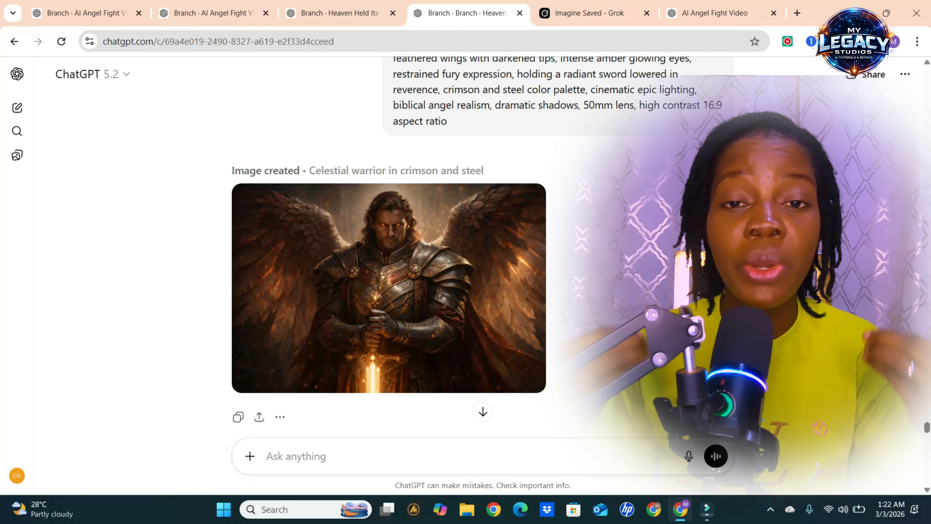
{"action": "scroll", "coordinate": [278, 170], "scroll_direction": "up", "scroll_amount": 12}
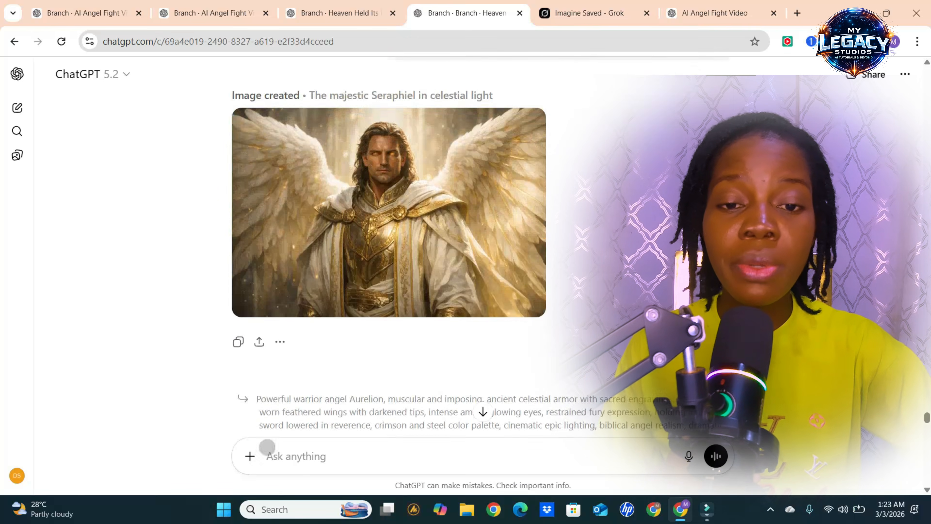
{"action": "scroll", "coordinate": [278, 170], "scroll_direction": "down", "scroll_amount": 4}
{"action": "scroll", "coordinate": [278, 170], "scroll_direction": "down", "scroll_amount": 1}
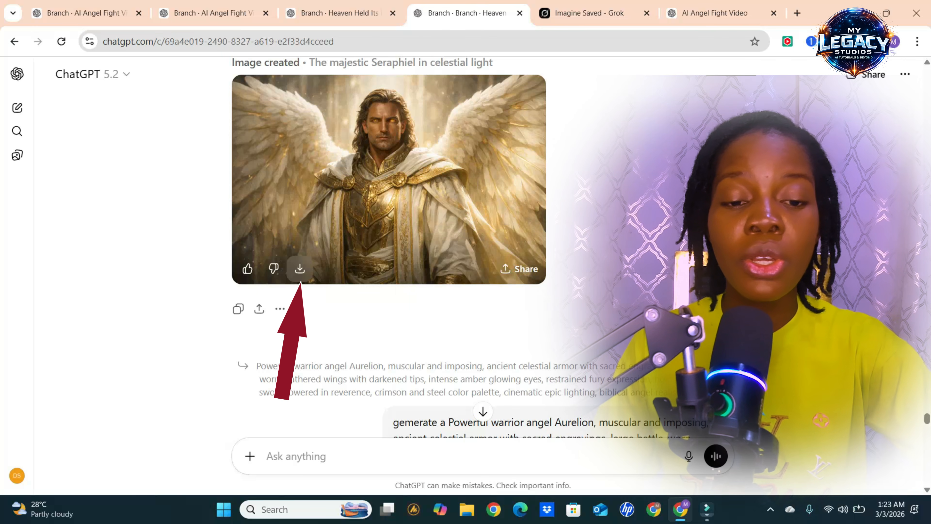
{"action": "left_click", "coordinate": [300, 269]}
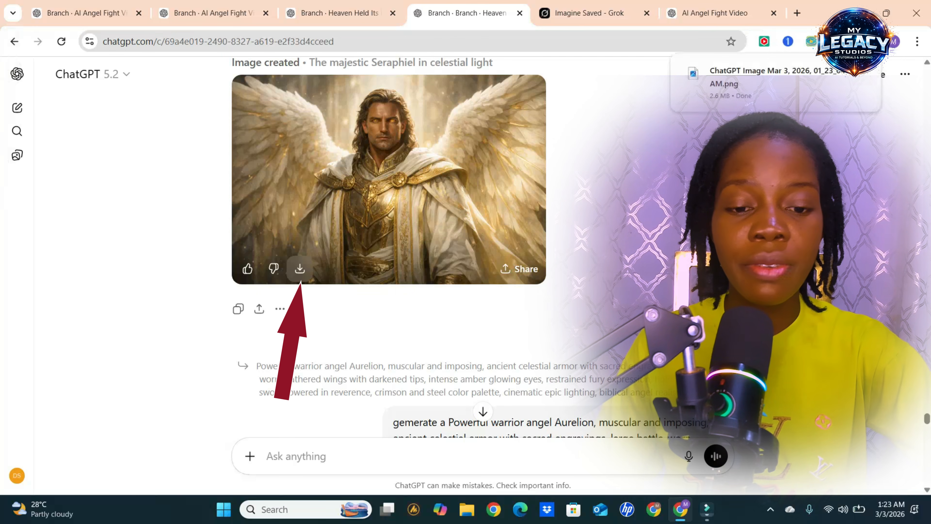
Step: Download the generated image of Elion, the gentle messenger angel in silver-blue robes
{"action": "scroll", "coordinate": [300, 269], "scroll_direction": "down", "scroll_amount": 4}
{"action": "scroll", "coordinate": [300, 217], "scroll_direction": "down", "scroll_amount": 8}
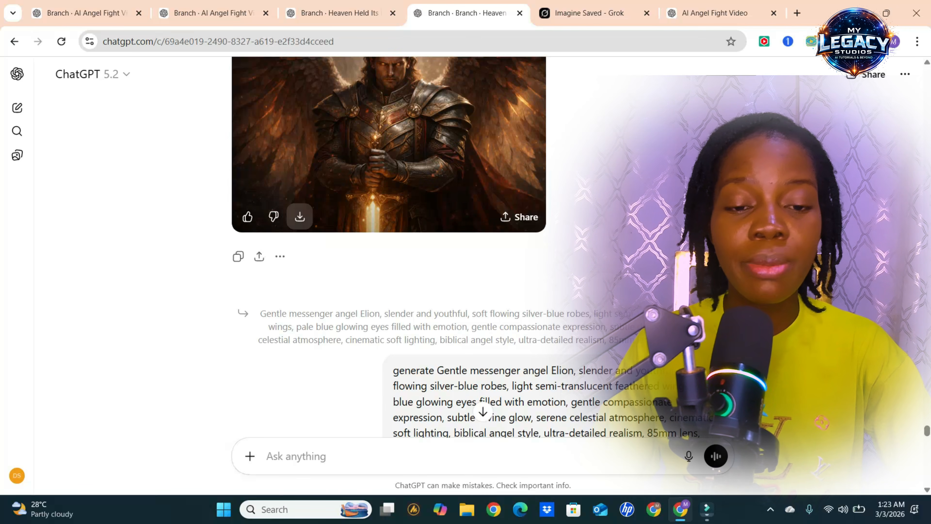
{"action": "scroll", "coordinate": [299, 257], "scroll_direction": "down", "scroll_amount": 10}
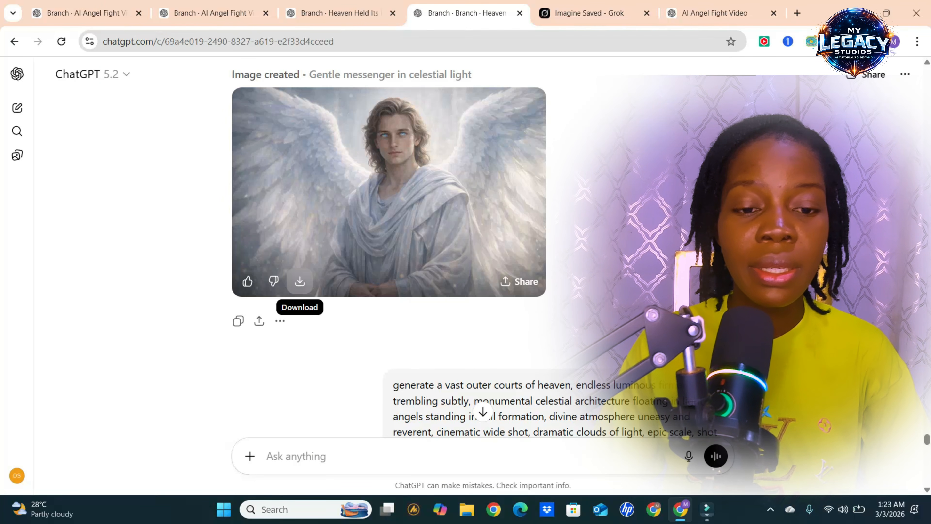
{"action": "left_click", "coordinate": [300, 281]}
{"action": "scroll", "coordinate": [300, 282], "scroll_direction": "down", "scroll_amount": 15}
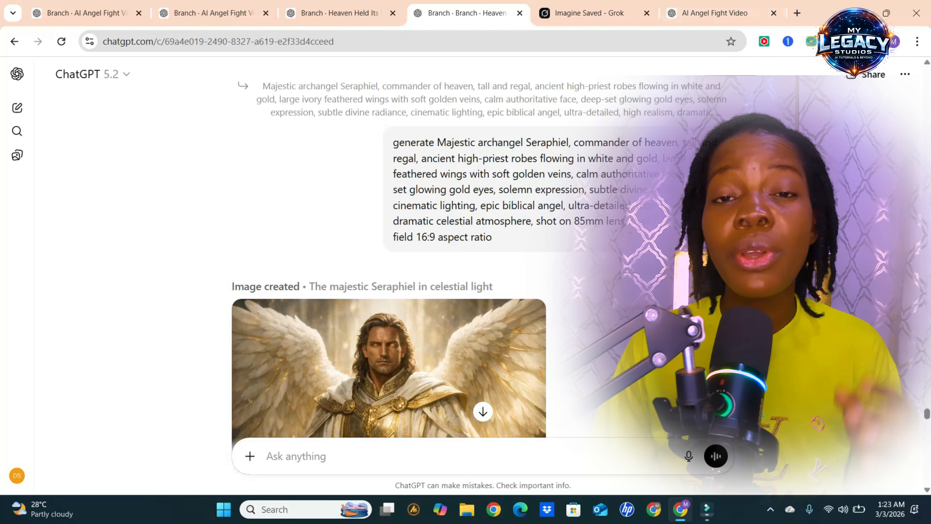
Step: Start a Whisk project in a new browser tab and expand its Subject and Scene image slots
{"action": "left_click", "coordinate": [798, 13]}
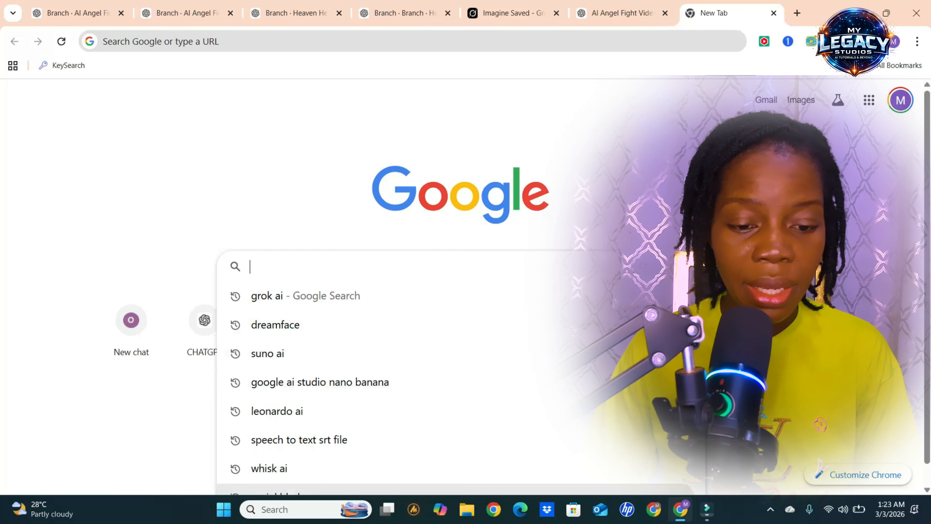
{"action": "left_click", "coordinate": [270, 468]}
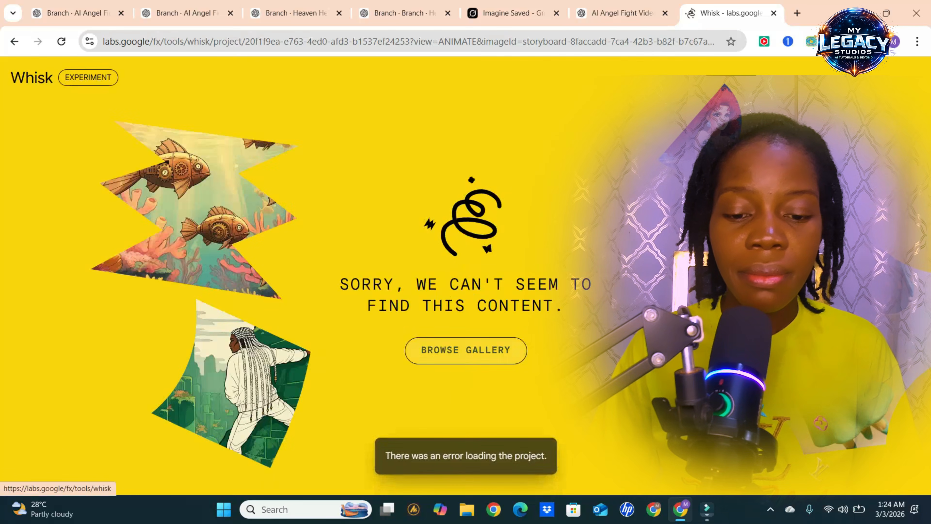
{"action": "left_click", "coordinate": [466, 350]}
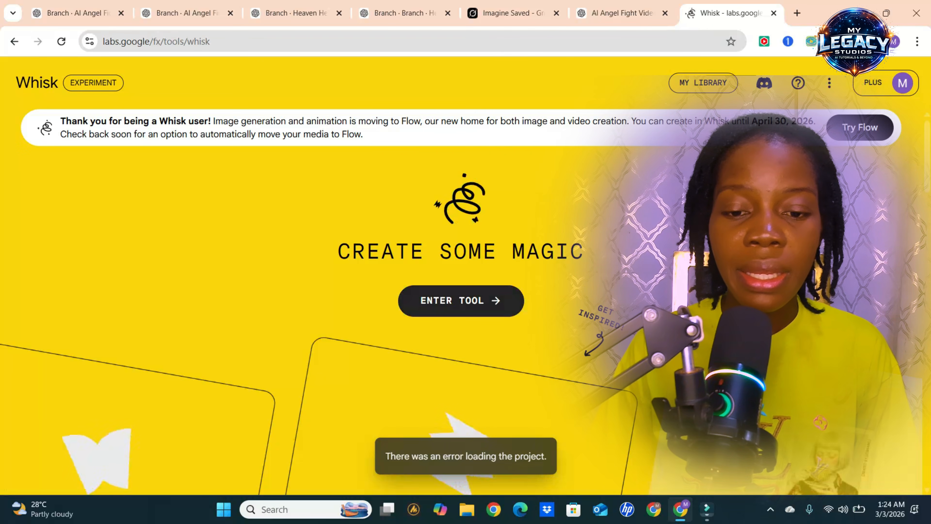
{"action": "left_click", "coordinate": [460, 301]}
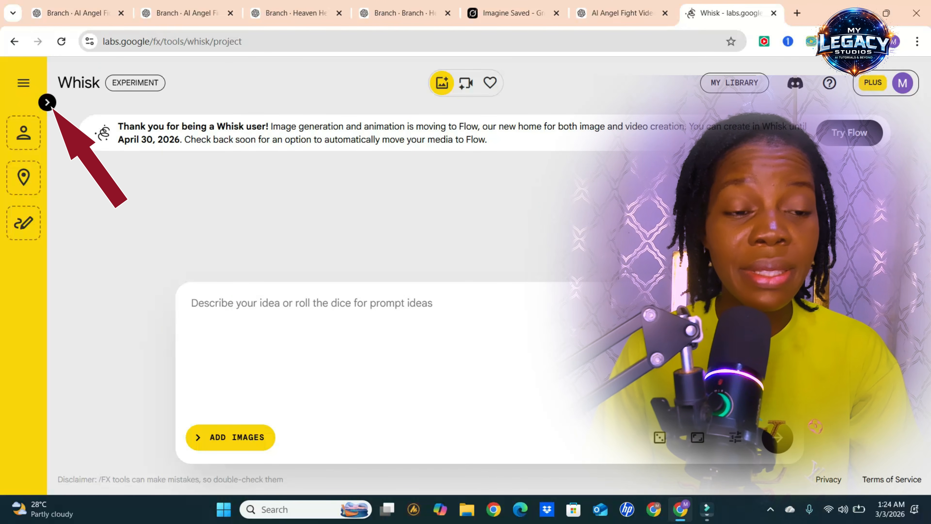
{"action": "left_click", "coordinate": [48, 102]}
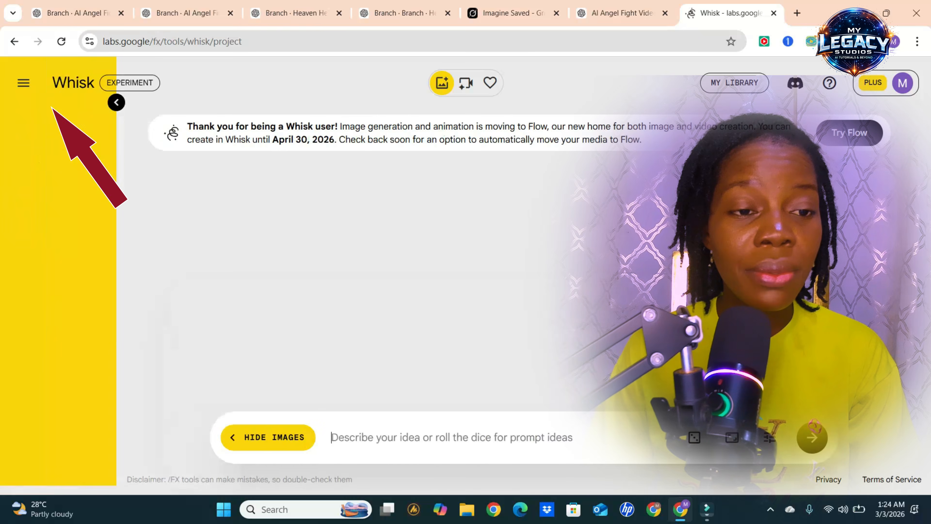
{"action": "mouse_move", "coordinate": [84, 224]}
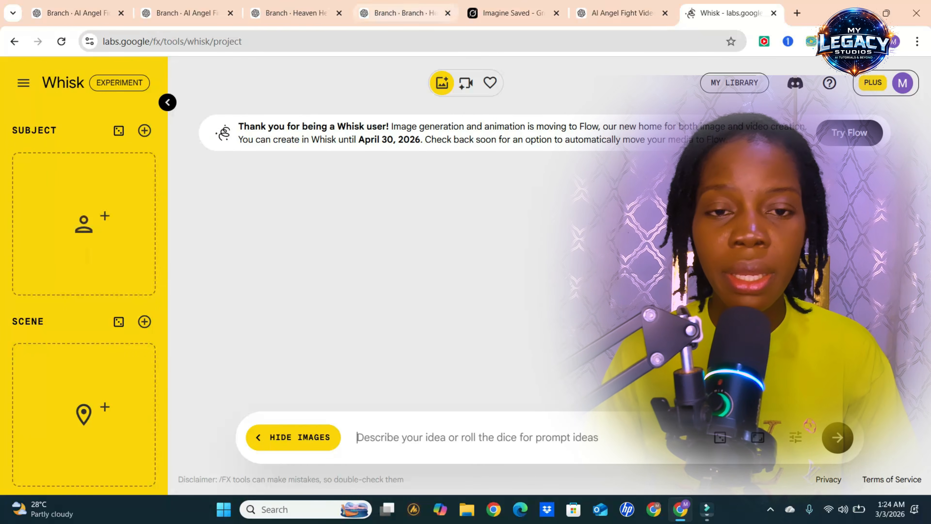
Step: Copy the Shot 1.1 "Heaven Trembles" prompt together with its negative prompt from the ChatGPT image prompts
{"action": "left_click", "coordinate": [297, 13]}
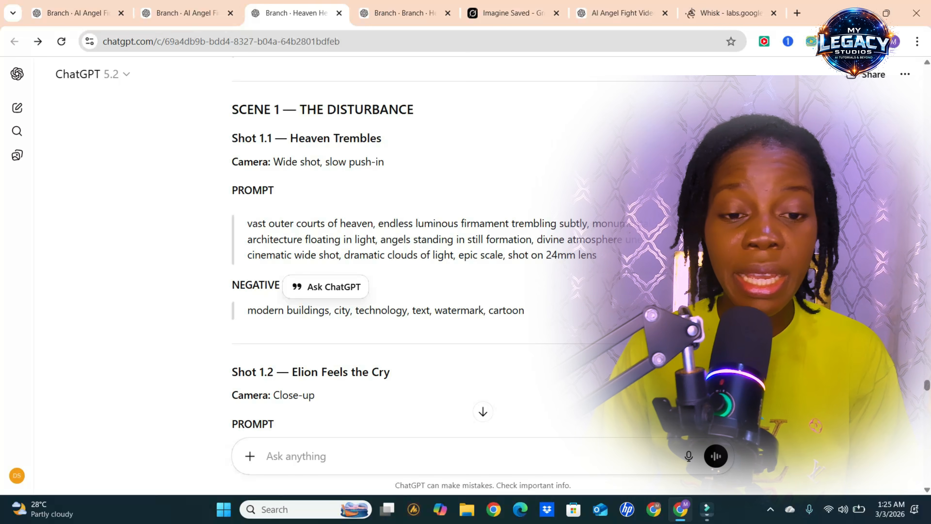
{"action": "left_click_drag", "start_coordinate": [524, 311], "coordinate": [248, 223]}
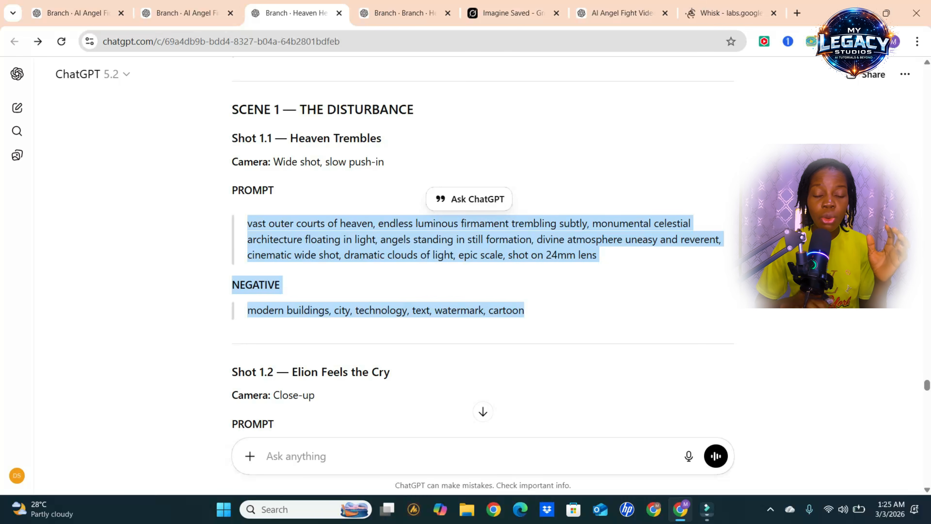
{"action": "right_click", "coordinate": [375, 263]}
{"action": "left_click", "coordinate": [389, 272]}
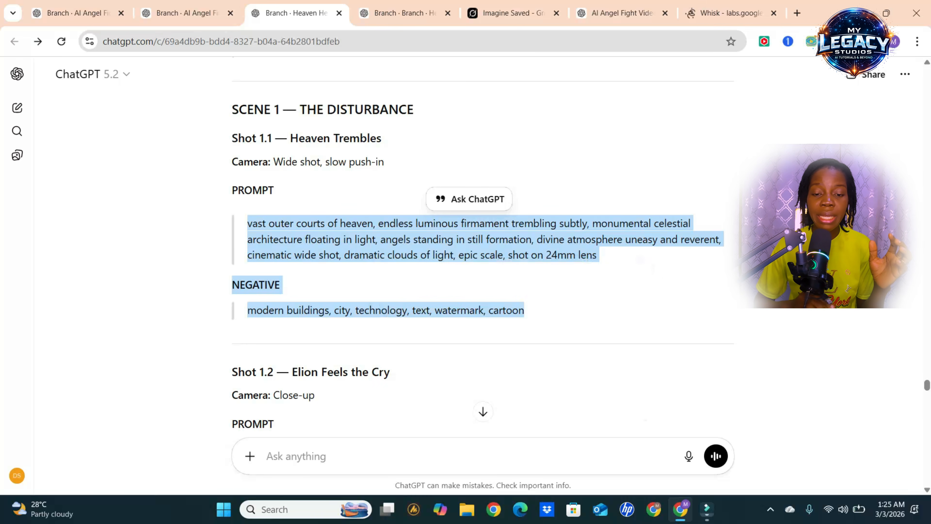
Step: Generate the Shot 1.1 image in Whisk from the copied prompt at the 16:9 landscape aspect ratio
{"action": "left_click", "coordinate": [729, 13]}
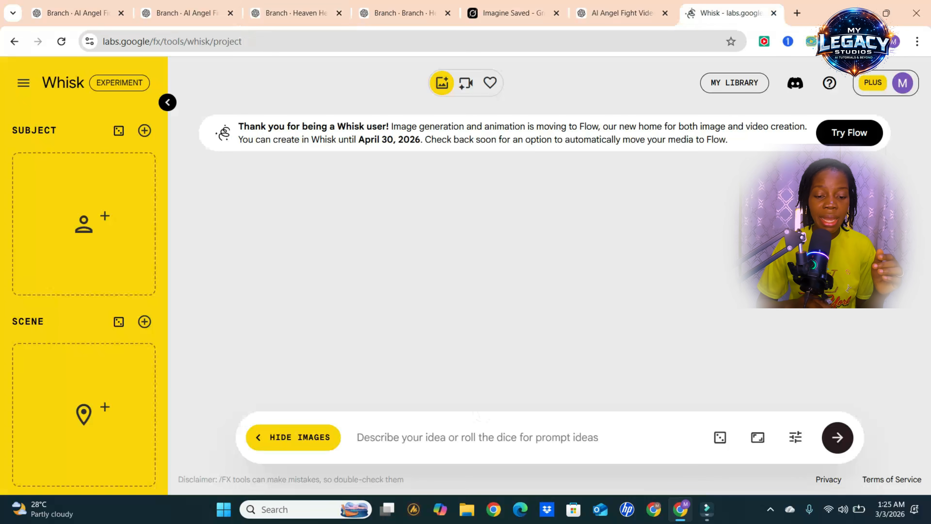
{"action": "right_click", "coordinate": [406, 451]}
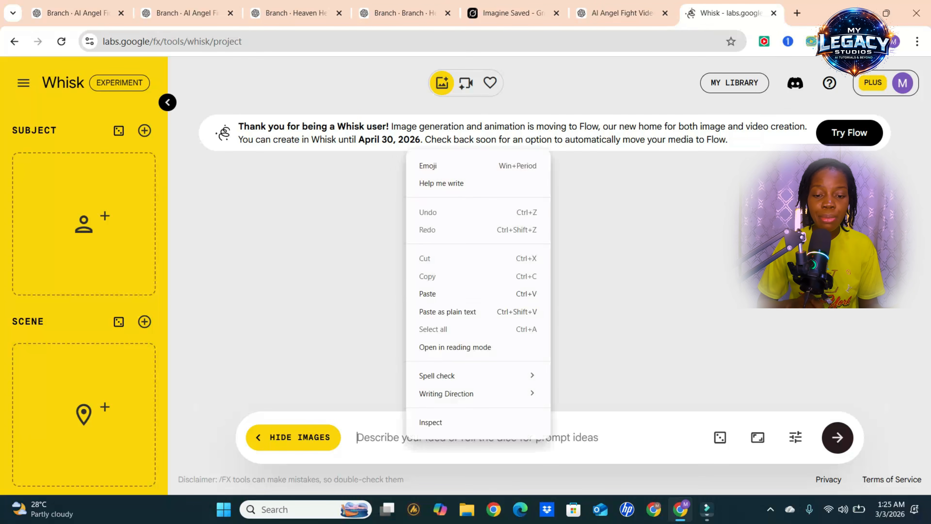
{"action": "left_click", "coordinate": [440, 293]}
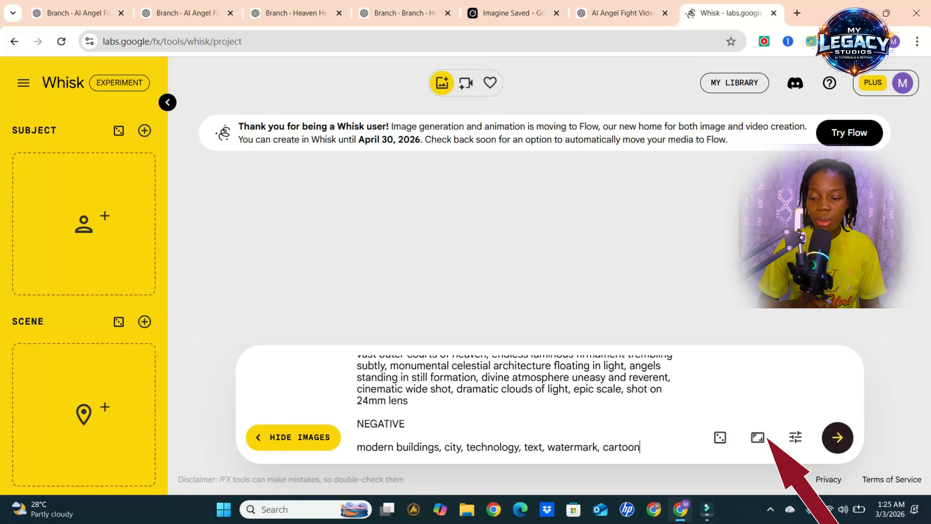
{"action": "left_click", "coordinate": [757, 437]}
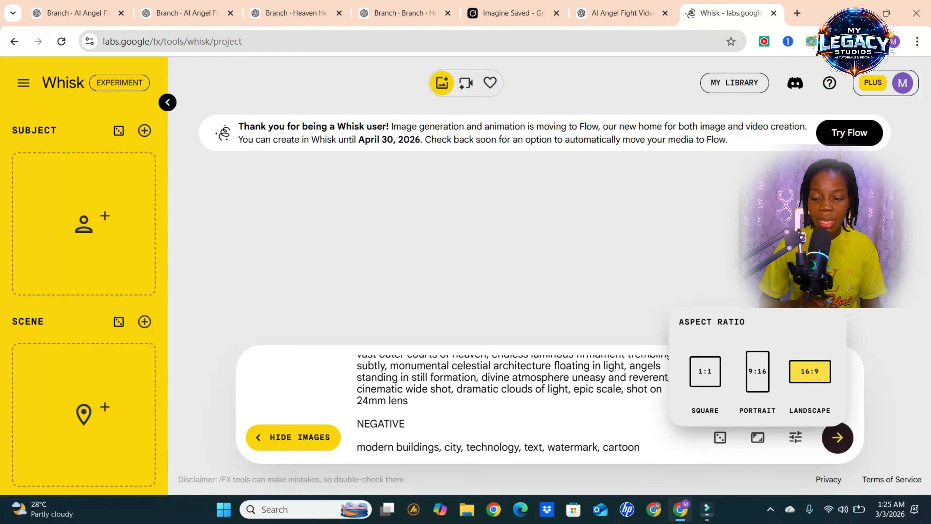
{"action": "left_click", "coordinate": [838, 437]}
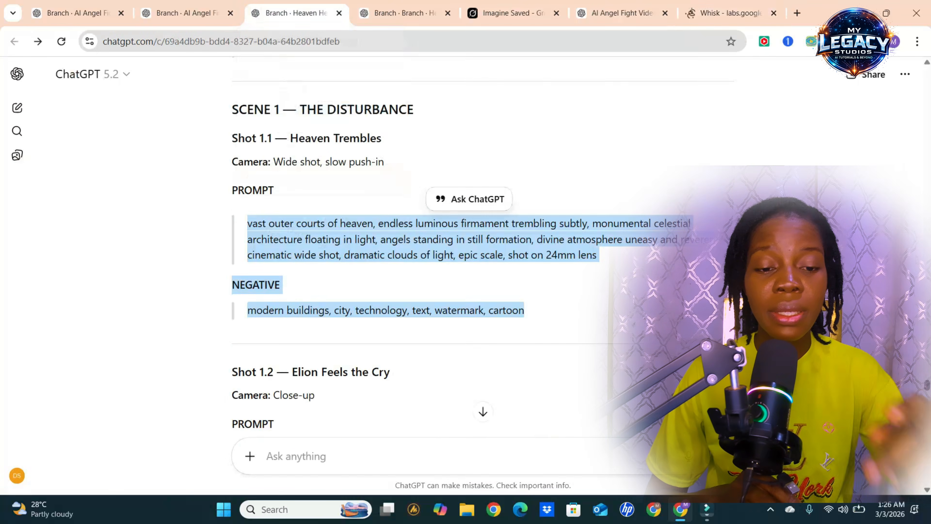
Step: Replace the Whisk prompt with the Shot 1.2 "Elion Feels the Cry" prompt and its negative prompt from ChatGPT
{"action": "scroll", "coordinate": [223, 191], "scroll_direction": "down", "scroll_amount": 5}
{"action": "left_click_drag", "start_coordinate": [248, 266], "coordinate": [449, 353]}
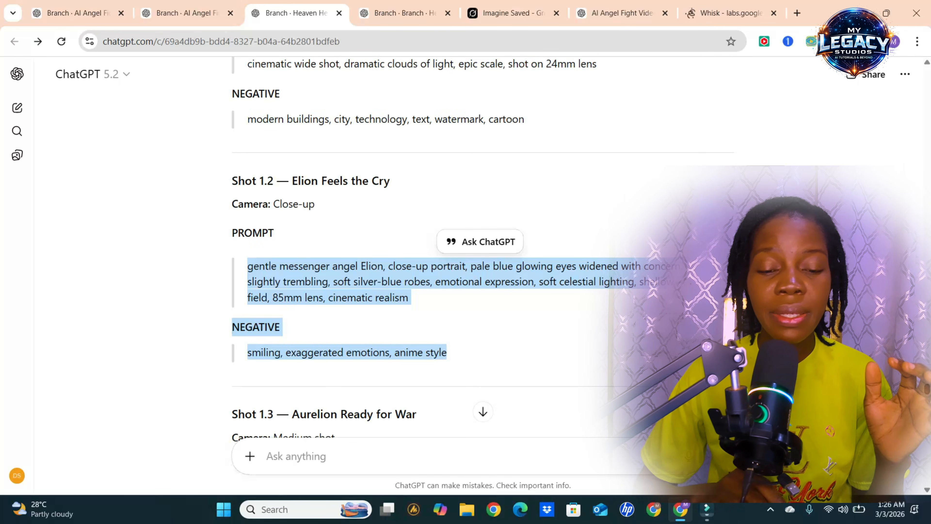
{"action": "left_click", "coordinate": [730, 13]}
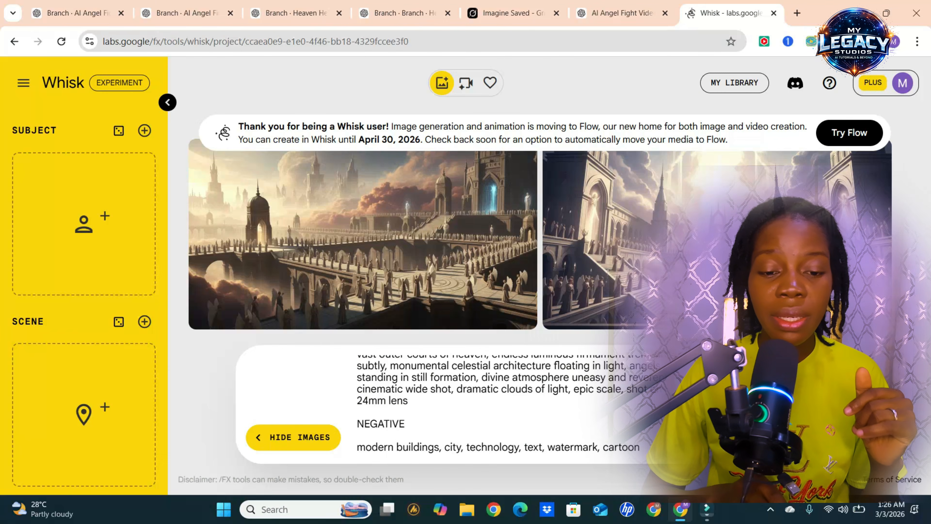
{"action": "right_click", "coordinate": [389, 437]}
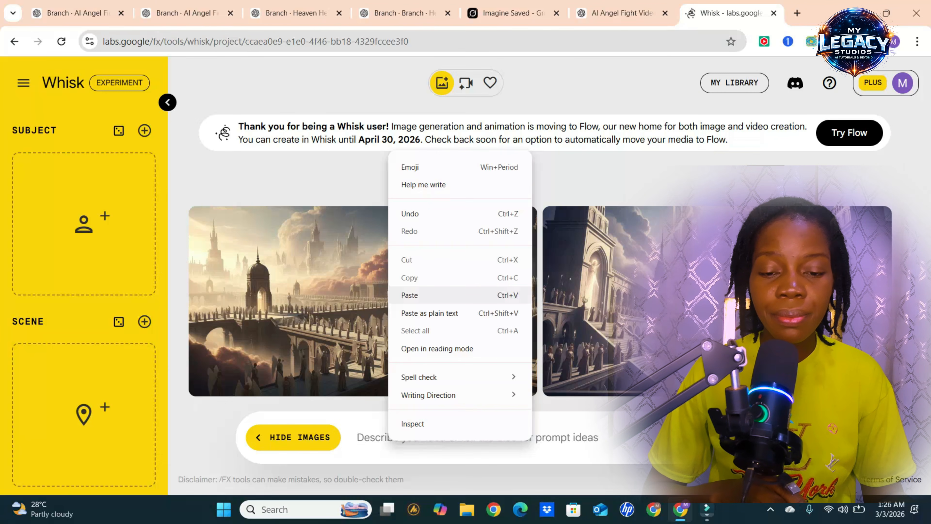
{"action": "left_click", "coordinate": [409, 295]}
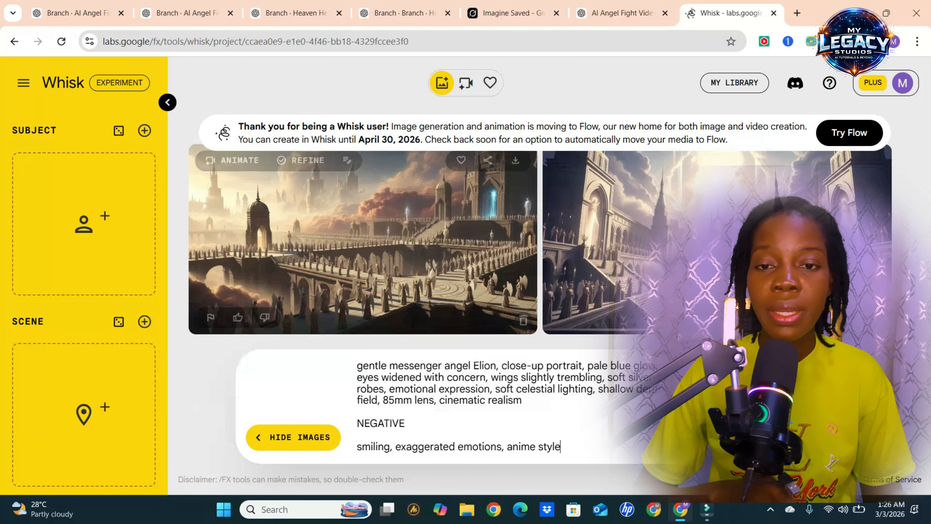
Step: Check the generated character images in ChatGPT and upload the downloaded Elion image, "ChatGPT Image Mar 3, 2026, 01_23_17 AM", as a Subject in Whisk
{"action": "left_click", "coordinate": [623, 13]}
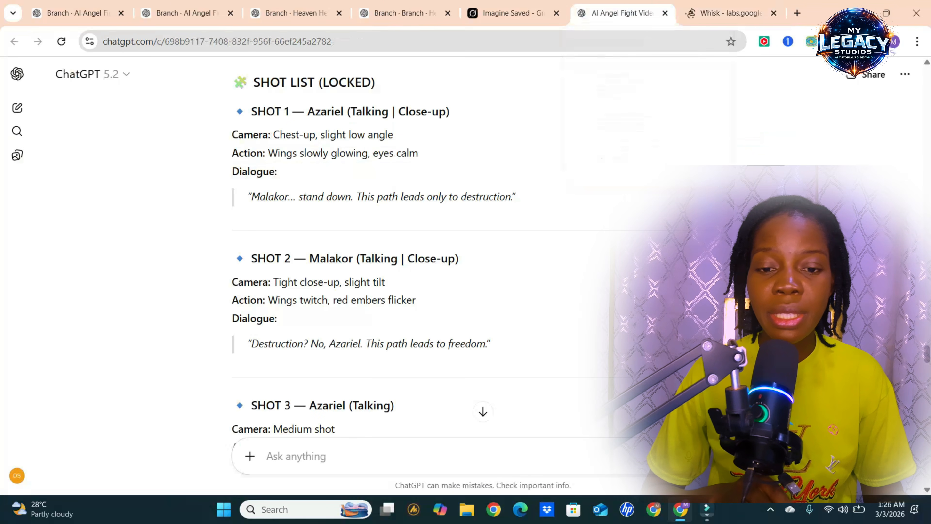
{"action": "left_click", "coordinate": [403, 13]}
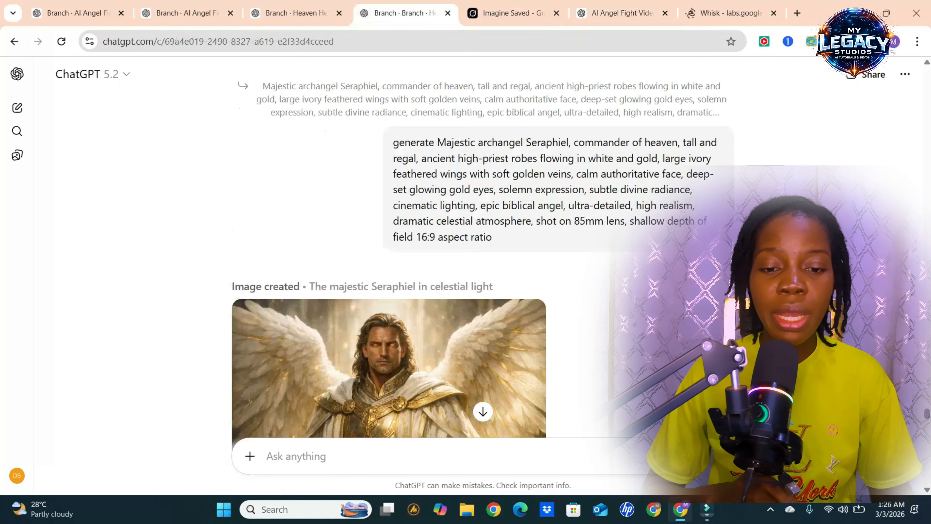
{"action": "scroll", "coordinate": [269, 339], "scroll_direction": "down", "scroll_amount": 15}
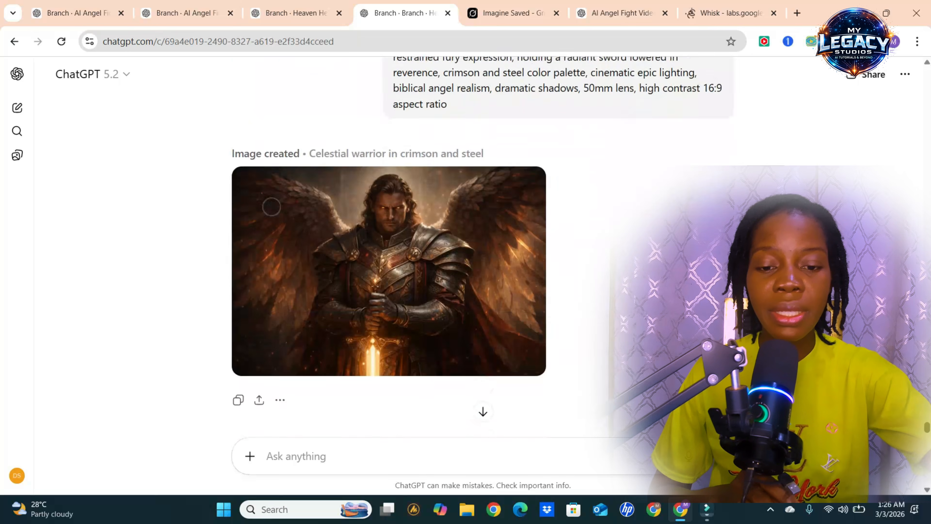
{"action": "scroll", "coordinate": [269, 338], "scroll_direction": "down", "scroll_amount": 10}
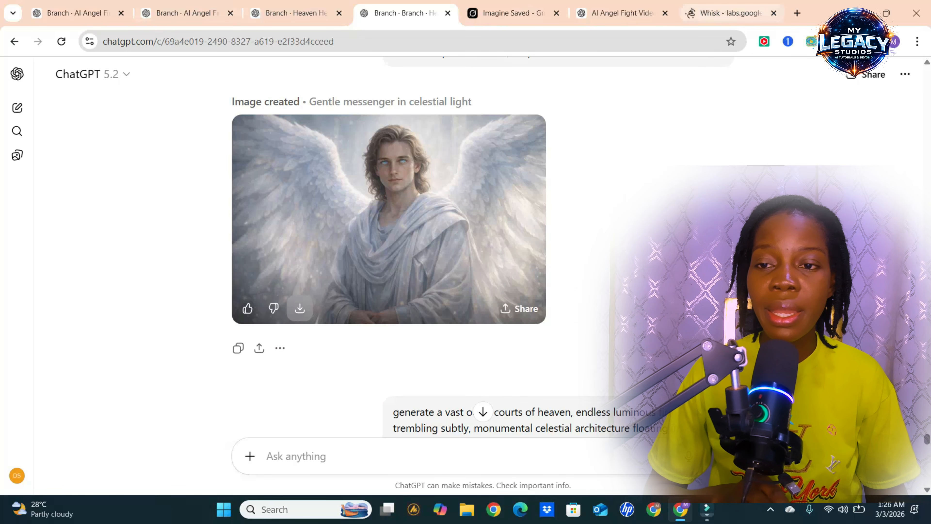
{"action": "left_click", "coordinate": [730, 13]}
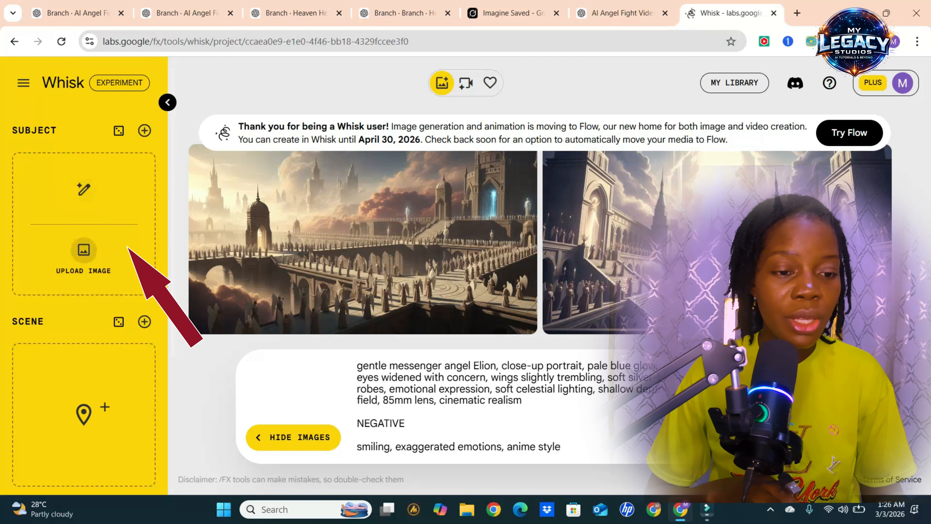
{"action": "left_click", "coordinate": [83, 250]}
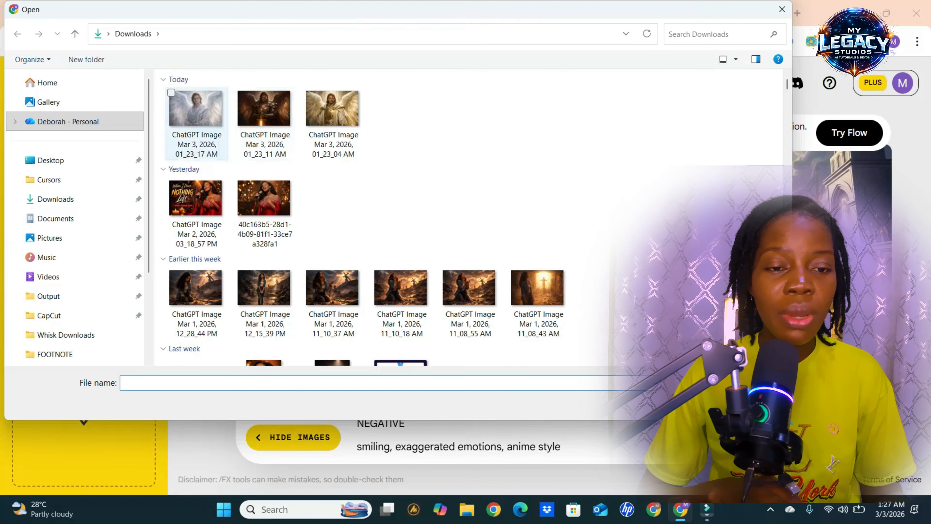
{"action": "left_click", "coordinate": [196, 110]}
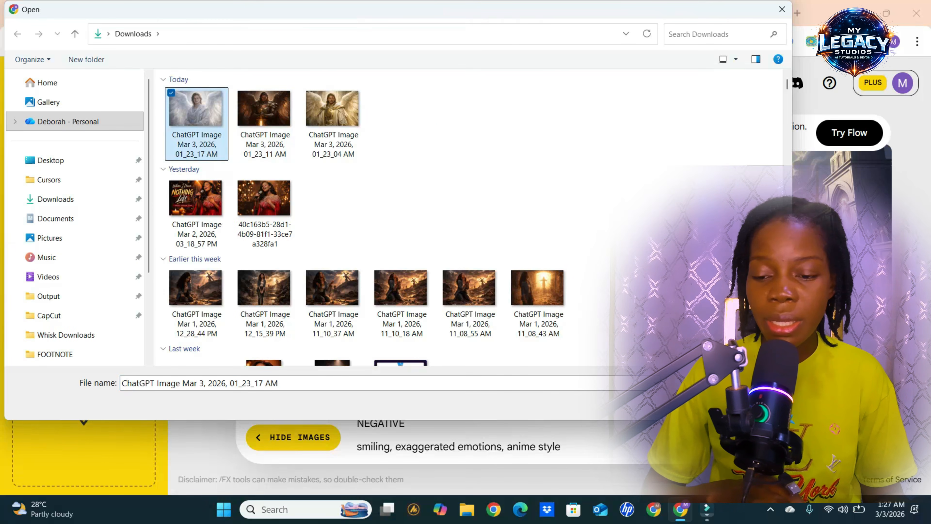
{"action": "double_click", "coordinate": [195, 110]}
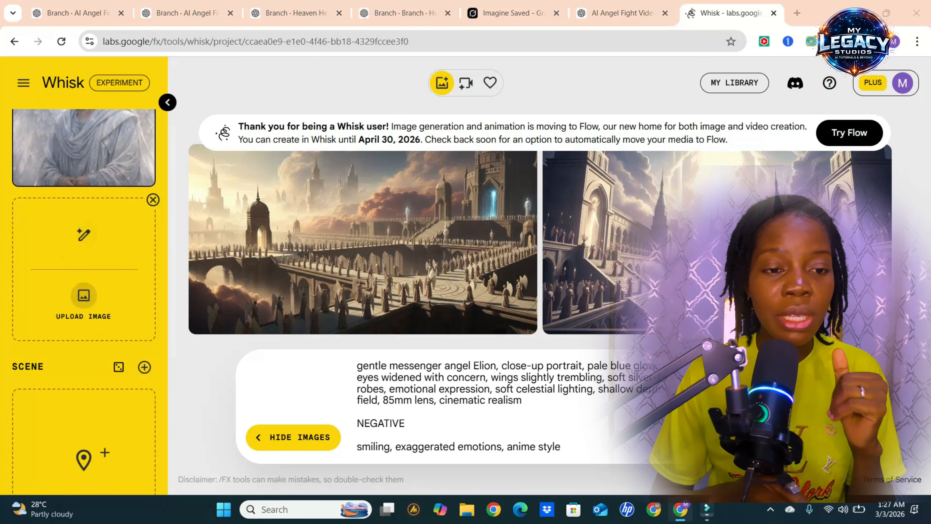
Step: Upload the downloaded white-and-gold Seraphiel image and the dark-armored Aurelion image as two more Subject images
{"action": "left_click", "coordinate": [84, 296]}
{"action": "left_click", "coordinate": [332, 110]}
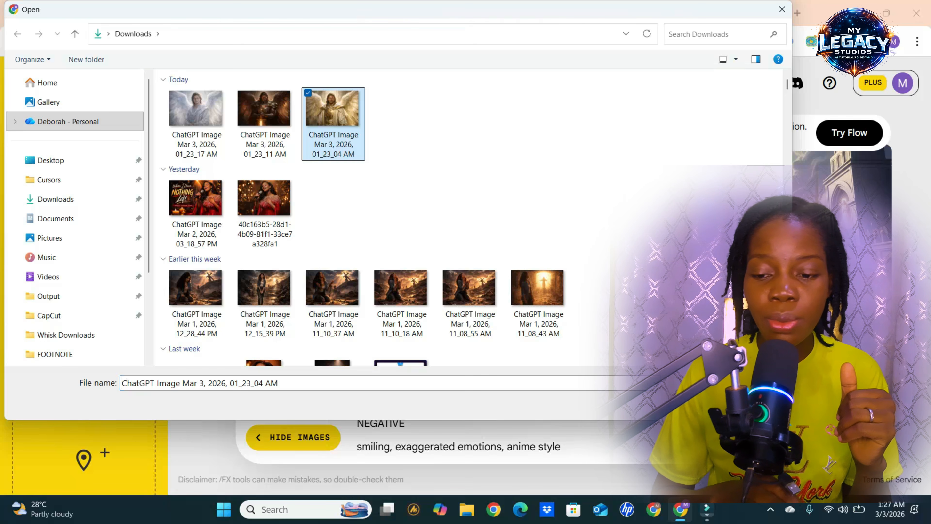
{"action": "double_click", "coordinate": [333, 110]}
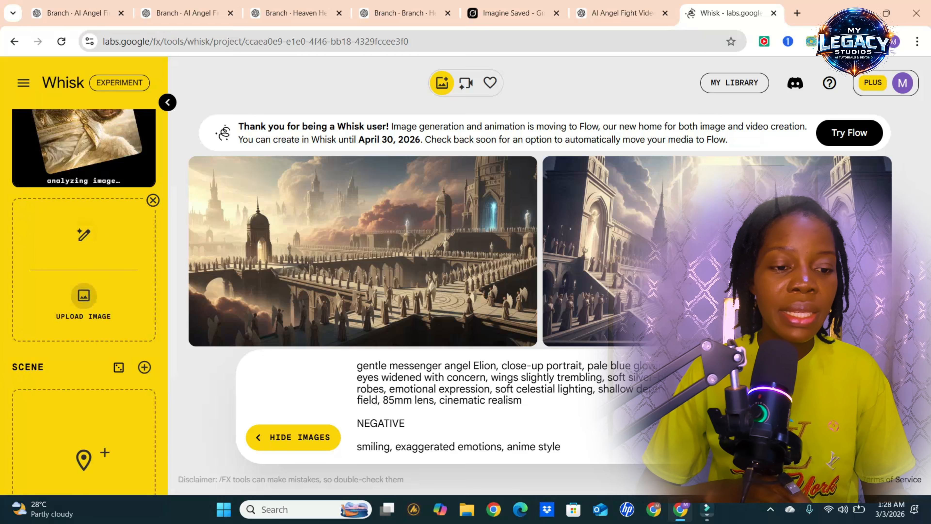
{"action": "left_click", "coordinate": [84, 295]}
{"action": "left_click", "coordinate": [263, 108]}
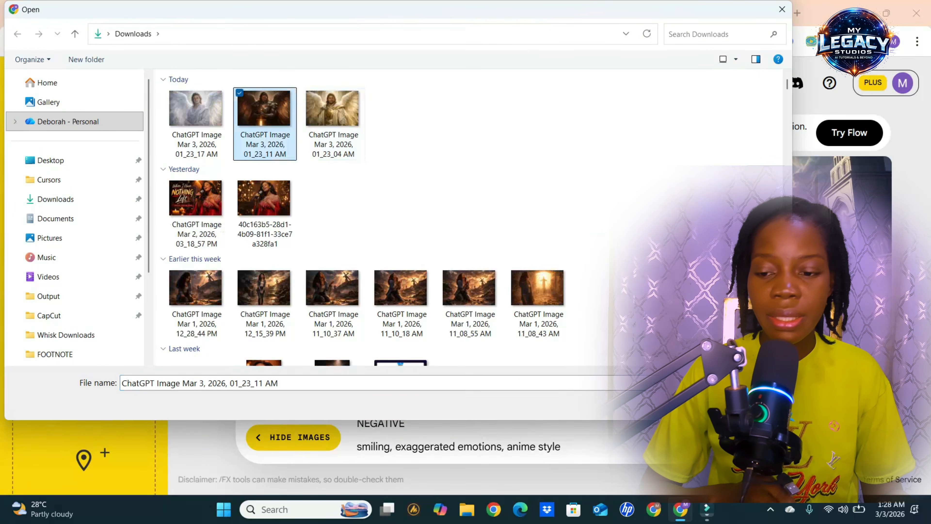
{"action": "double_click", "coordinate": [263, 108]}
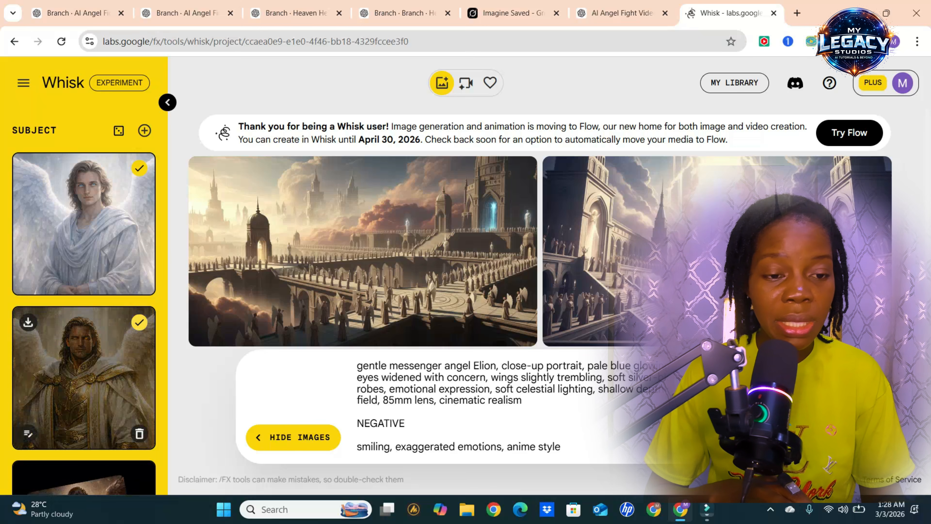
Step: Leave only Elion selected as the subject and generate the Shot 1.2 images
{"action": "left_click", "coordinate": [139, 322]}
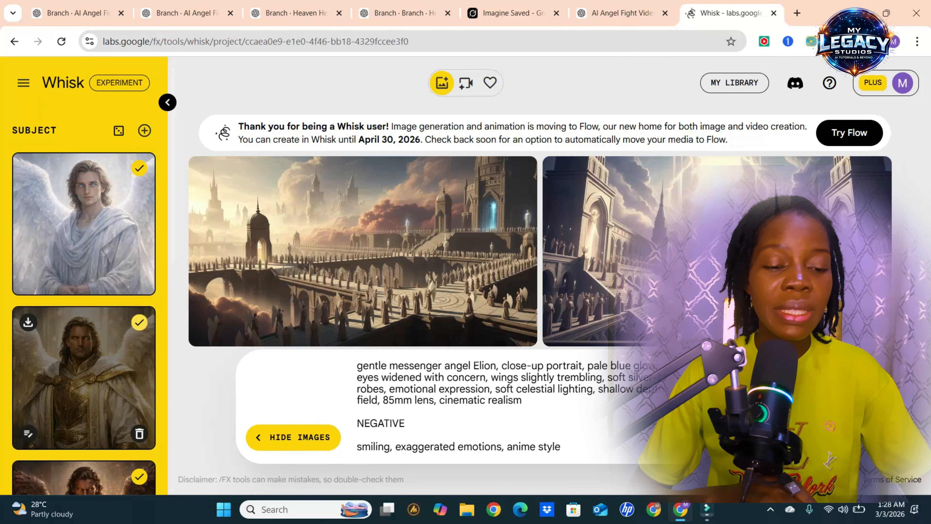
{"action": "left_click", "coordinate": [139, 322]}
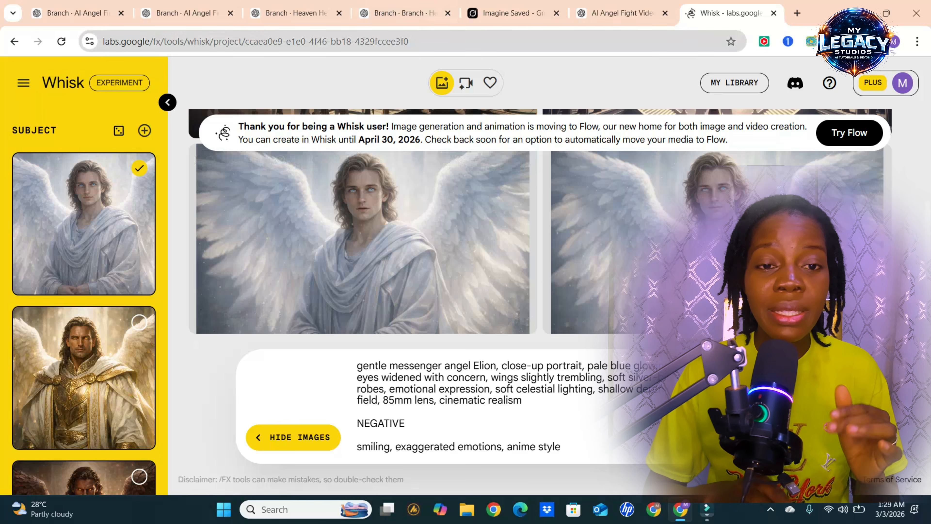
Step: Replace the Whisk prompt with the Shot 1.3 "Aurelion Ready for War" prompt and its negative prompt copied from ChatGPT
{"action": "key", "text": "ctrl+3"}
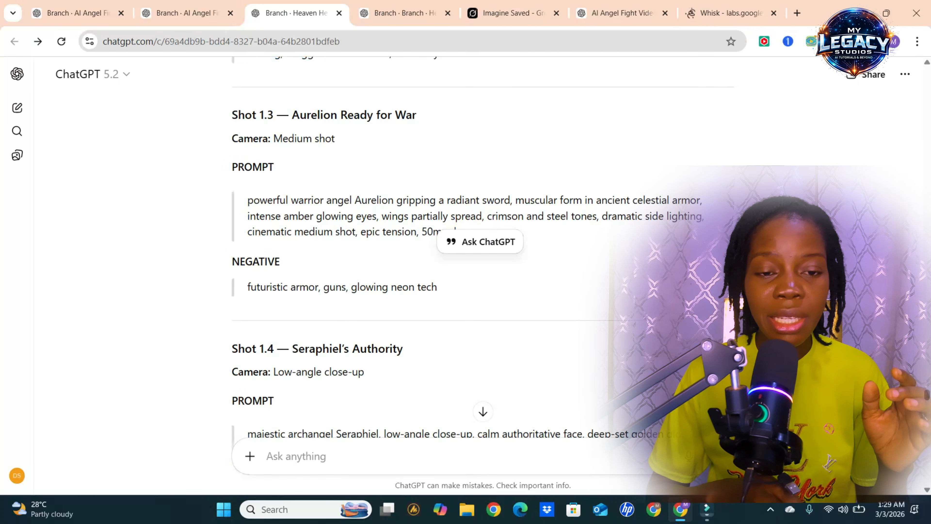
{"action": "left_click_drag", "start_coordinate": [247, 200], "coordinate": [437, 287]}
{"action": "right_click", "coordinate": [345, 217]}
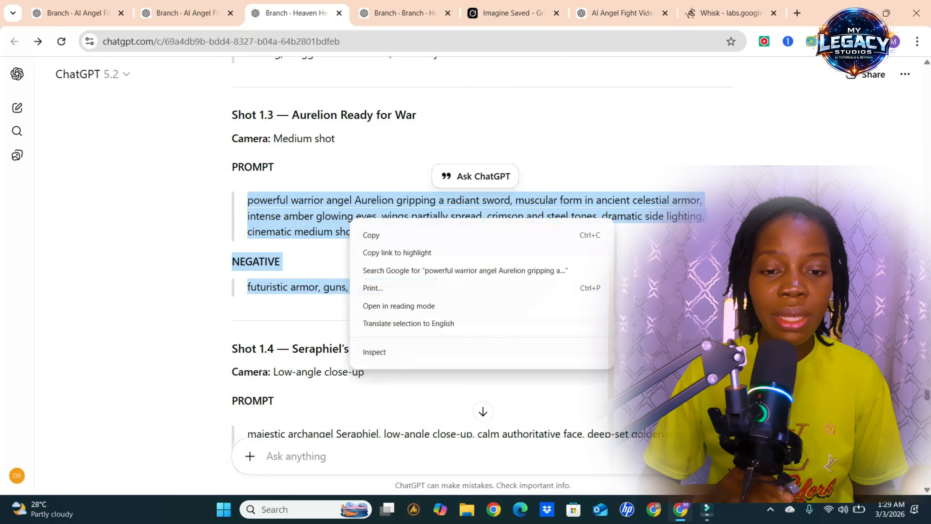
{"action": "left_click", "coordinate": [366, 234]}
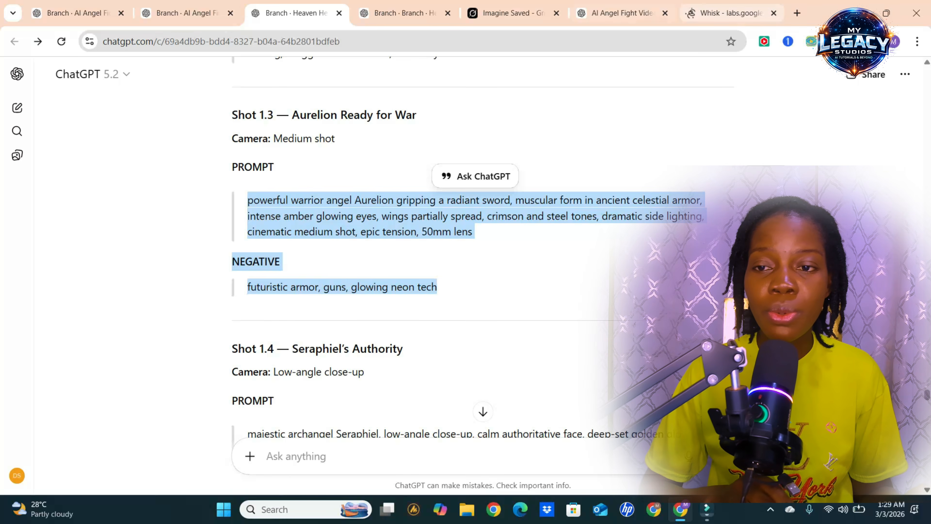
{"action": "left_click", "coordinate": [730, 13]}
{"action": "key", "text": "ctrl+a"}
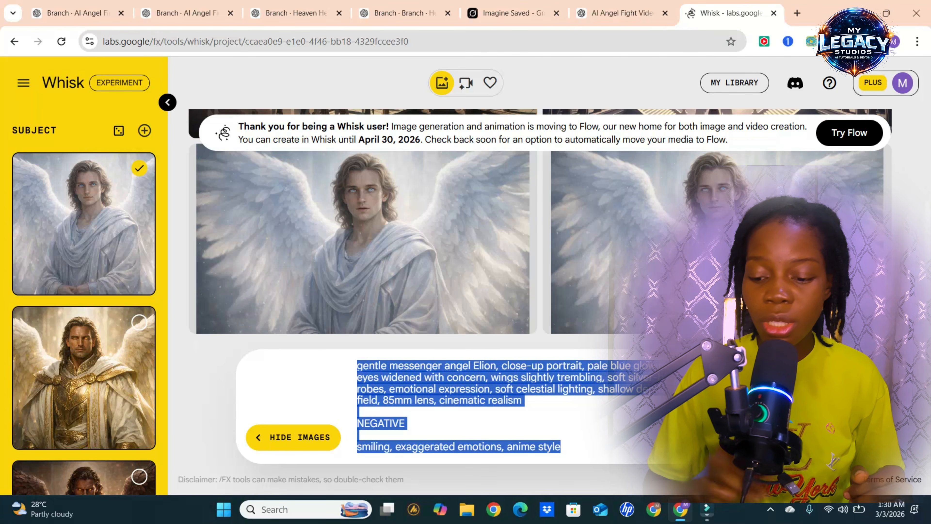
{"action": "key", "text": "BackSpace"}
{"action": "key", "text": "ctrl+v"}
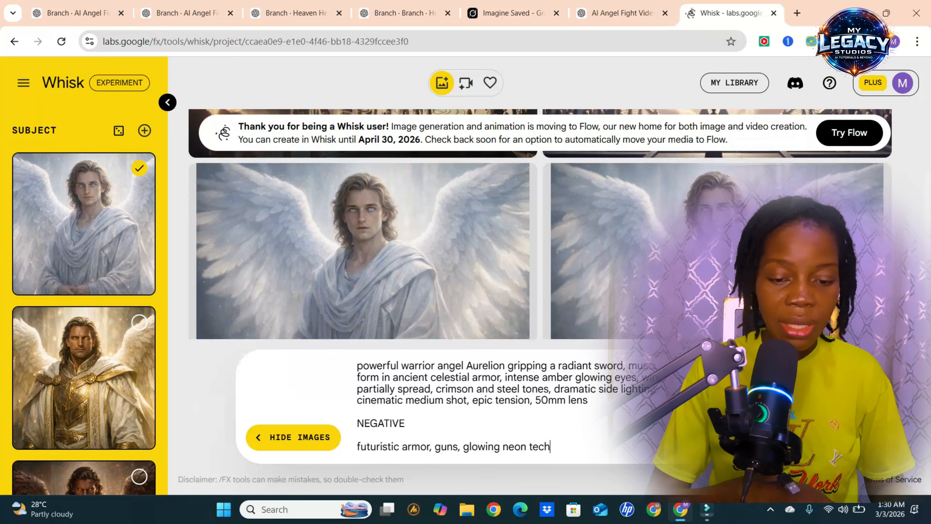
Step: Make Aurelion the only selected subject by deselecting Elion, and generate the Shot 1.3 images
{"action": "scroll", "coordinate": [84, 308], "scroll_direction": "down", "scroll_amount": 5}
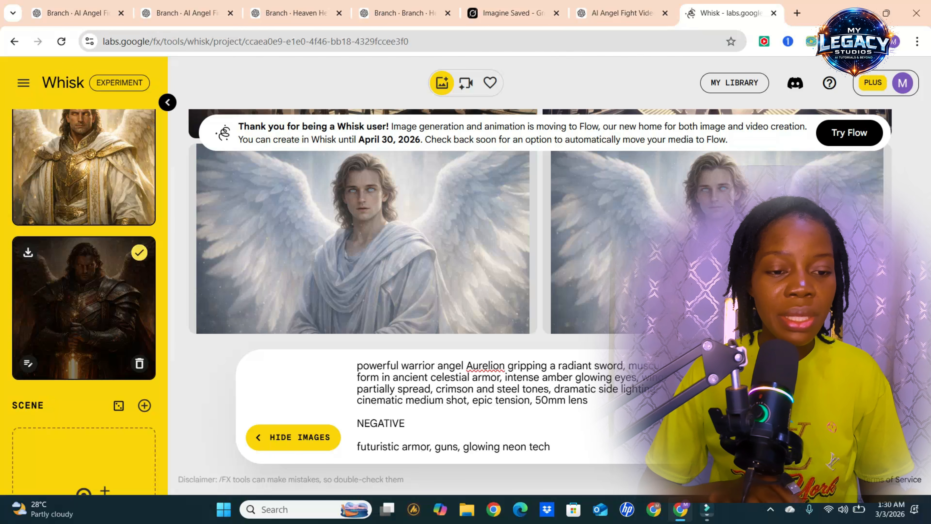
{"action": "left_click", "coordinate": [139, 252]}
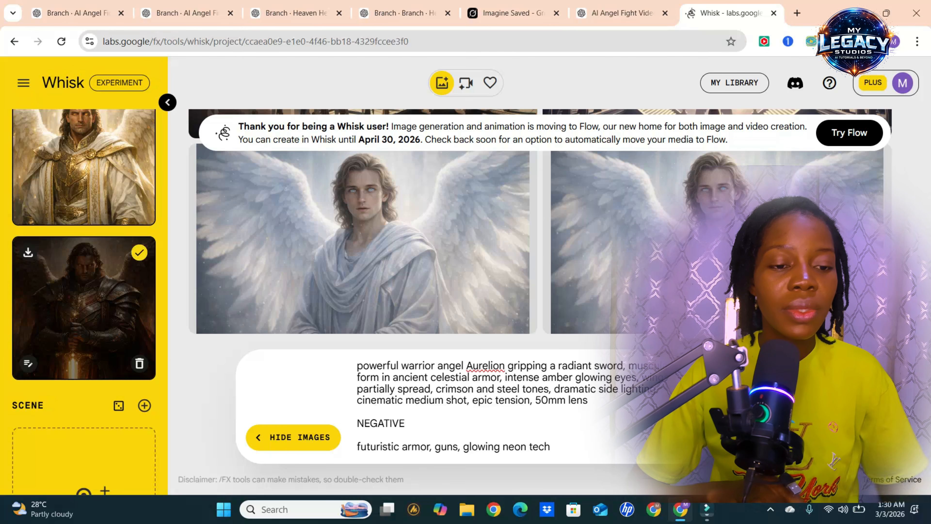
{"action": "scroll", "coordinate": [84, 265], "scroll_direction": "up", "scroll_amount": 5}
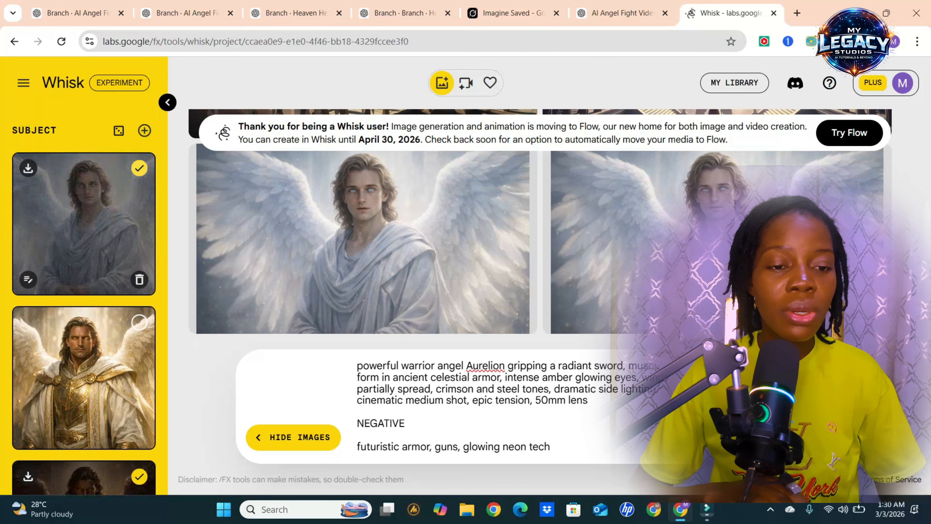
{"action": "left_click", "coordinate": [140, 168]}
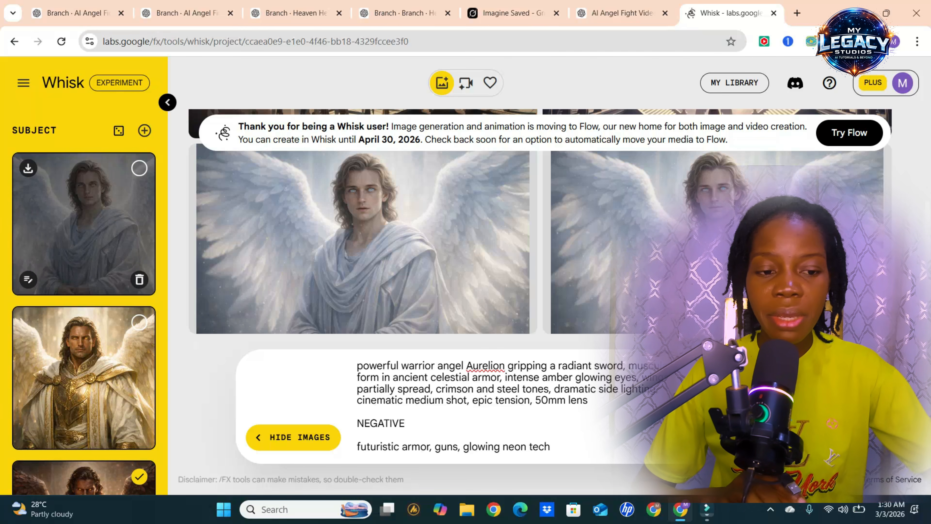
{"action": "scroll", "coordinate": [84, 300], "scroll_direction": "down", "scroll_amount": 5}
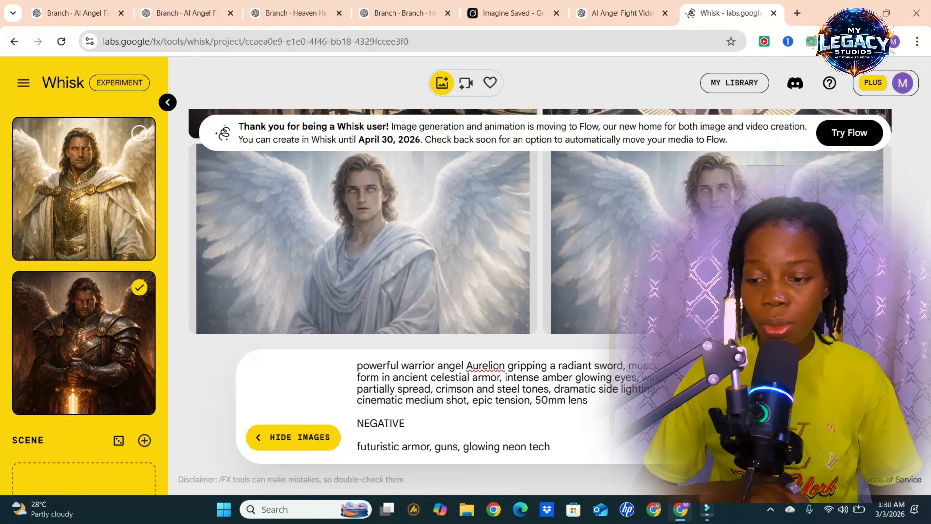
{"action": "left_click", "coordinate": [821, 437]}
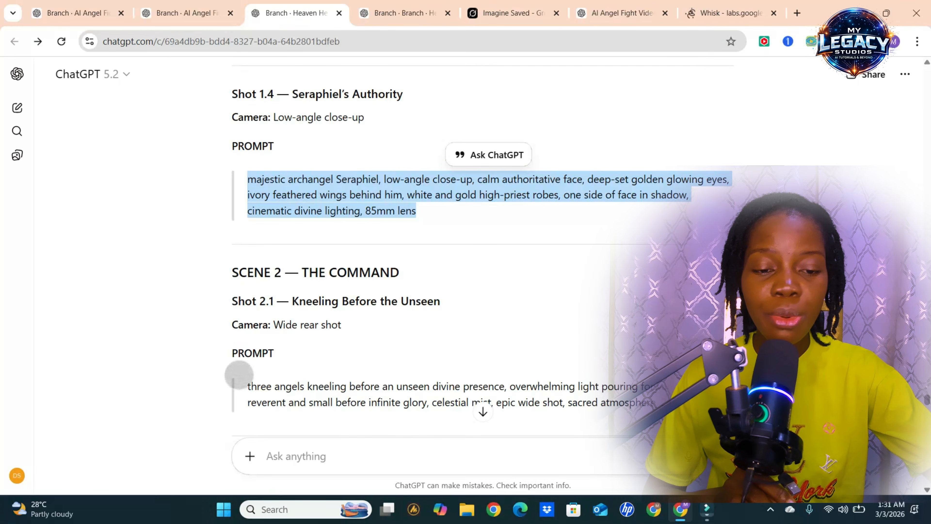
Step: Replace the Whisk prompt with the Shot 2.1 "Kneeling Before the Unseen" prompt from the ChatGPT image prompts
{"action": "scroll", "coordinate": [239, 375], "scroll_direction": "down", "scroll_amount": 3}
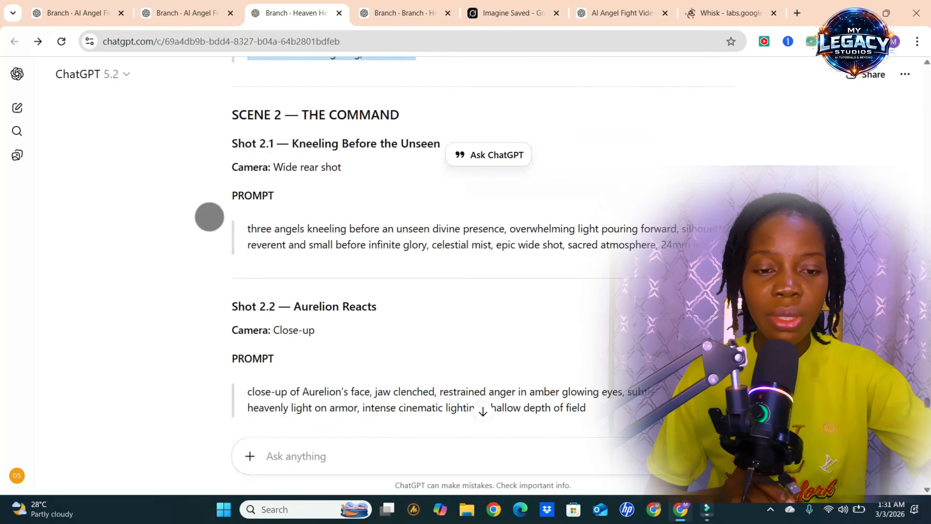
{"action": "scroll", "coordinate": [464, 245], "scroll_direction": "down", "scroll_amount": 1}
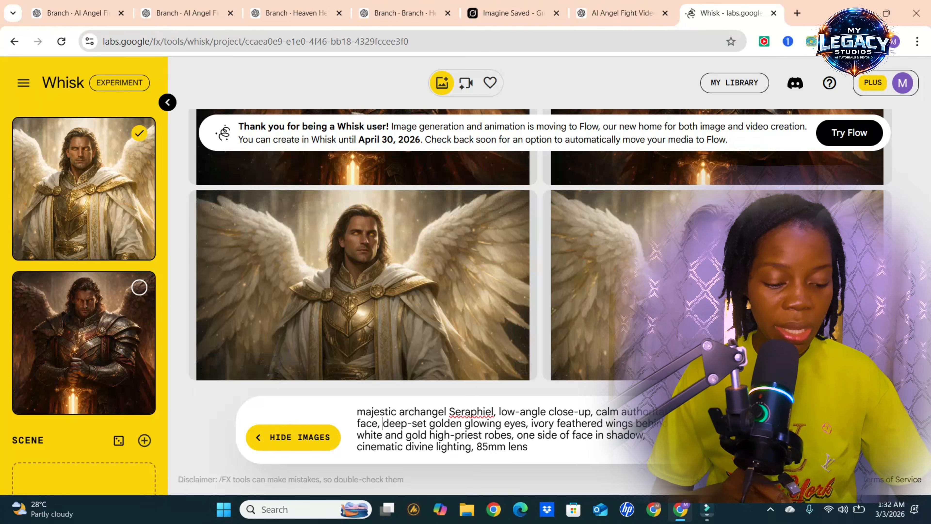
{"action": "key", "text": "ctrl+a"}
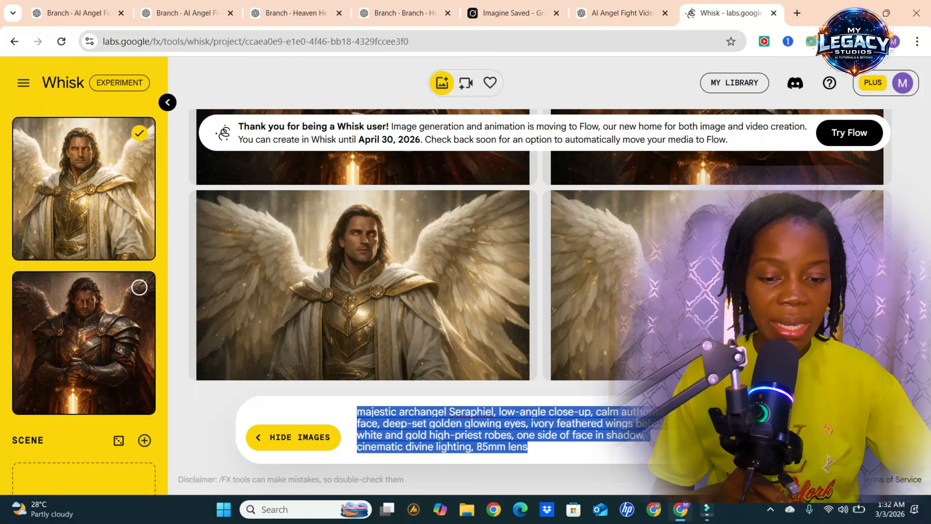
{"action": "key", "text": "ctrl+v"}
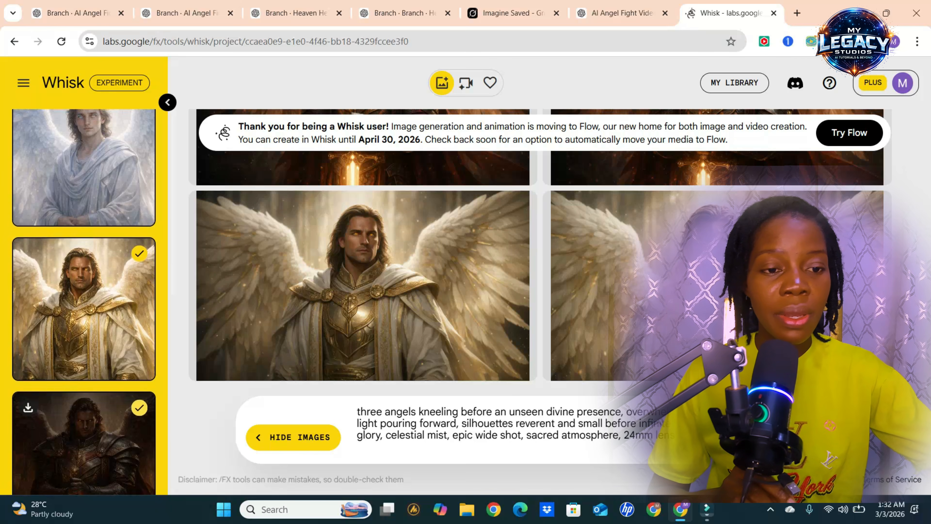
Step: Include Elion so that all three angels are selected as subjects, and generate the Shot 2.1 images
{"action": "scroll", "coordinate": [65, 284], "scroll_direction": "up", "scroll_amount": 2}
{"action": "left_click", "coordinate": [138, 169]}
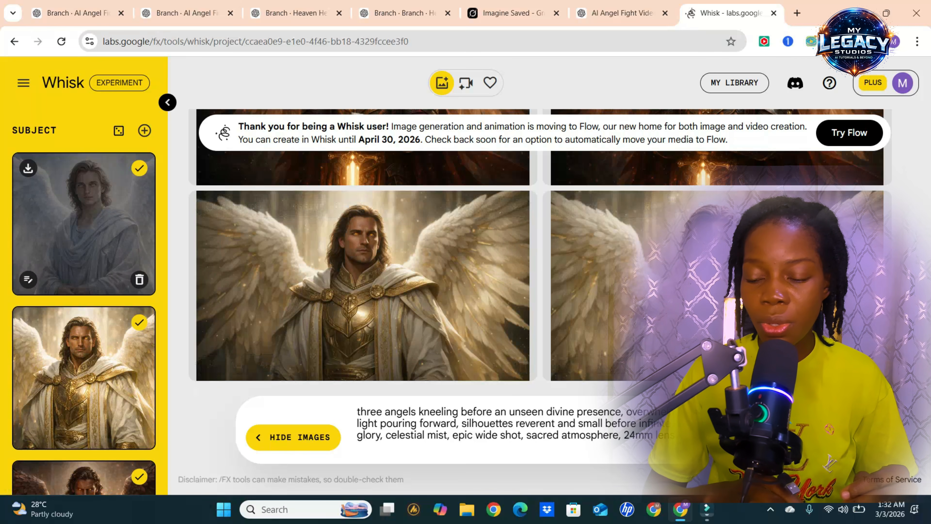
{"action": "left_click", "coordinate": [822, 437]}
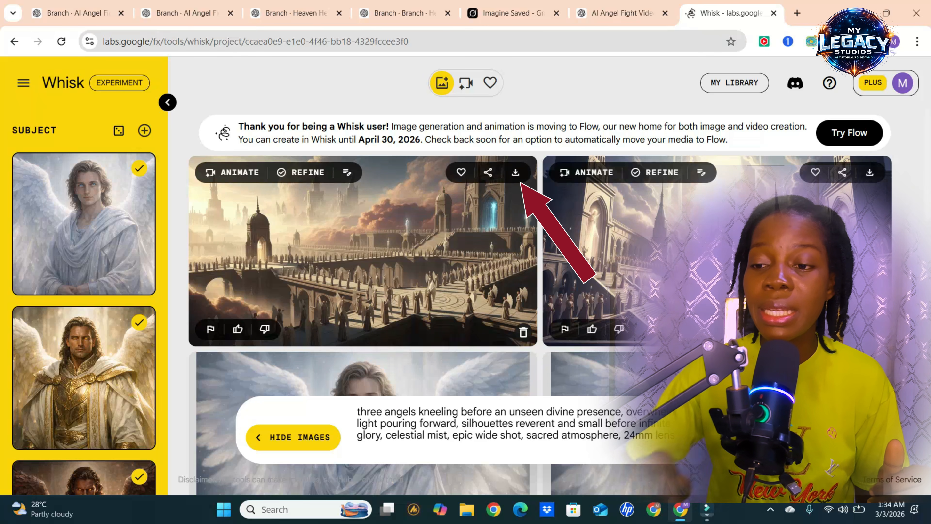
Step: Download the first generated wide shot of the celestial city and look through the remaining generated angel images in Whisk
{"action": "left_click", "coordinate": [516, 172]}
{"action": "scroll", "coordinate": [516, 257], "scroll_direction": "down", "scroll_amount": 4}
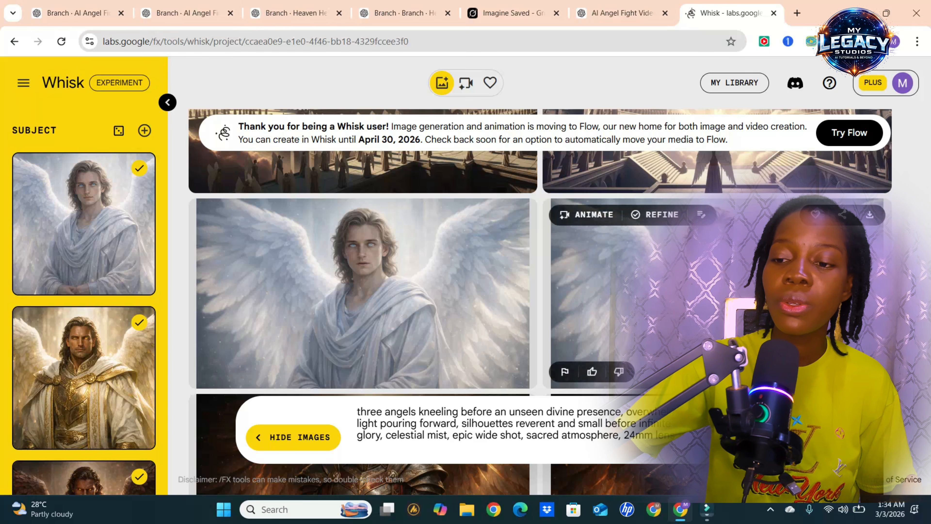
{"action": "scroll", "coordinate": [539, 294], "scroll_direction": "down", "scroll_amount": 5}
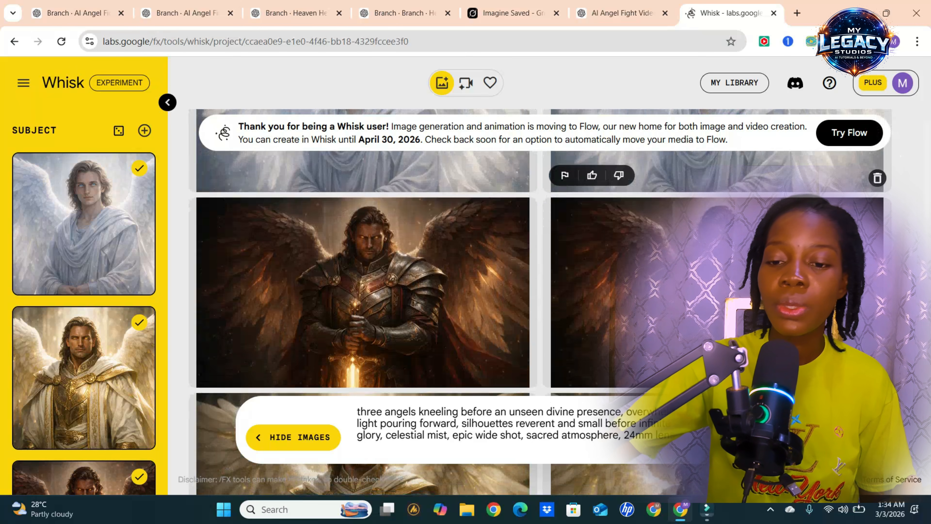
{"action": "scroll", "coordinate": [539, 294], "scroll_direction": "down", "scroll_amount": 5}
{"action": "scroll", "coordinate": [539, 294], "scroll_direction": "up", "scroll_amount": 5}
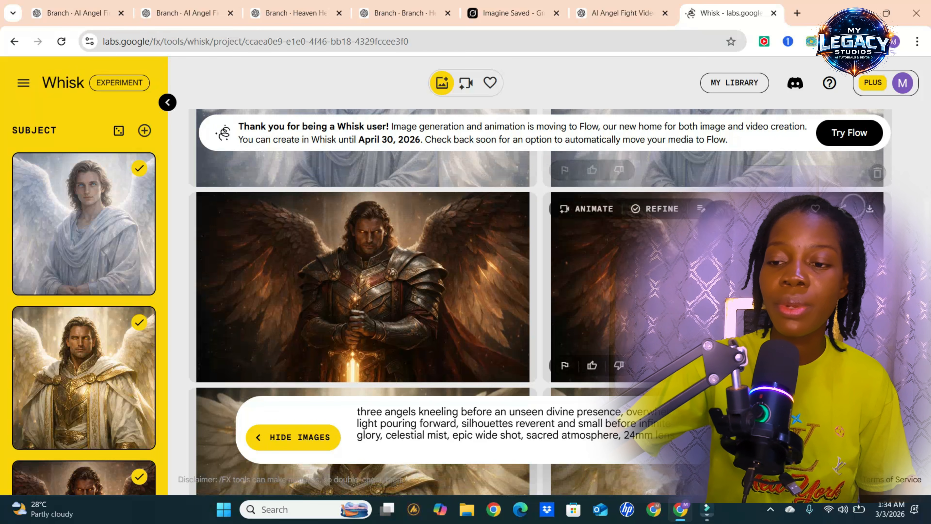
{"action": "scroll", "coordinate": [539, 293], "scroll_direction": "up", "scroll_amount": 5}
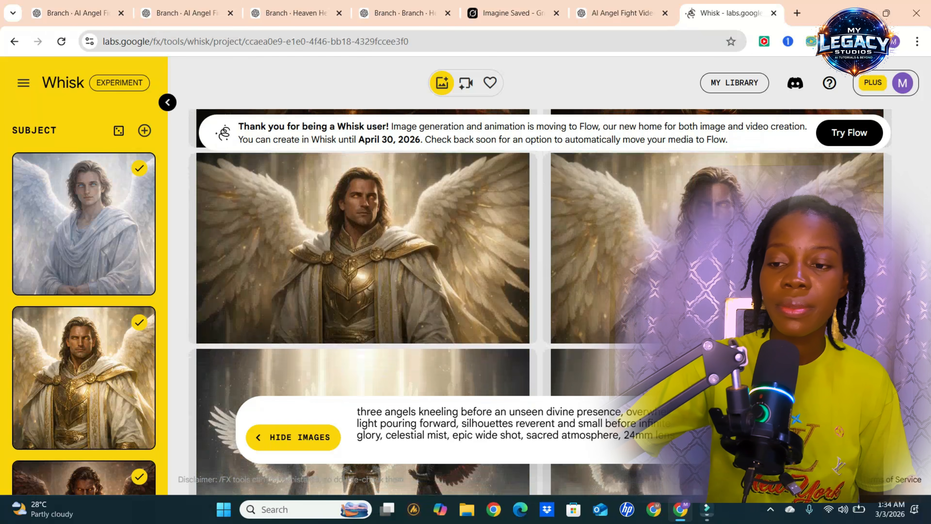
{"action": "scroll", "coordinate": [539, 294], "scroll_direction": "down", "scroll_amount": 4}
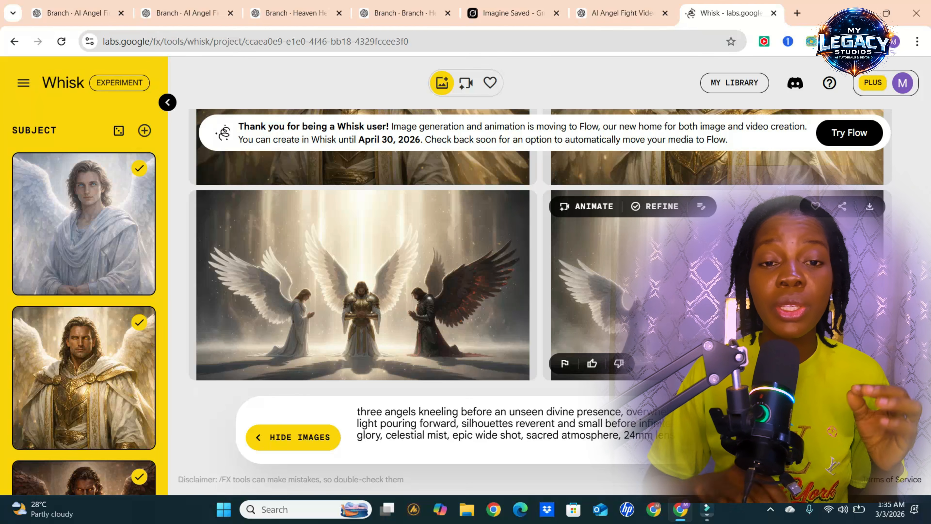
Step: Switch to the ChatGPT shot-prompt conversation, copy its "Plan animation" suggestion, request "Plan animation plus voice design with grok ai", and go to the SHOT 1 prompt
{"action": "left_click", "coordinate": [398, 13]}
{"action": "left_click", "coordinate": [294, 13]}
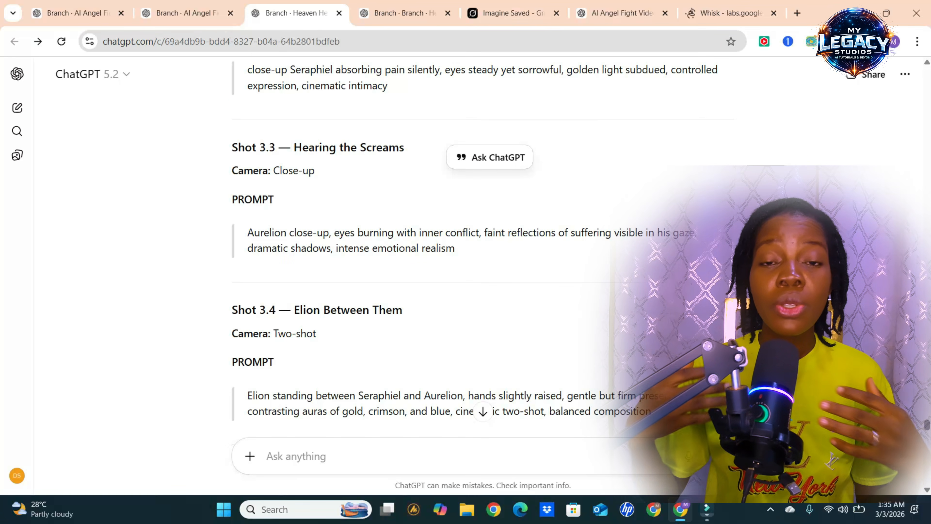
{"action": "scroll", "coordinate": [482, 250], "scroll_direction": "down", "scroll_amount": 20}
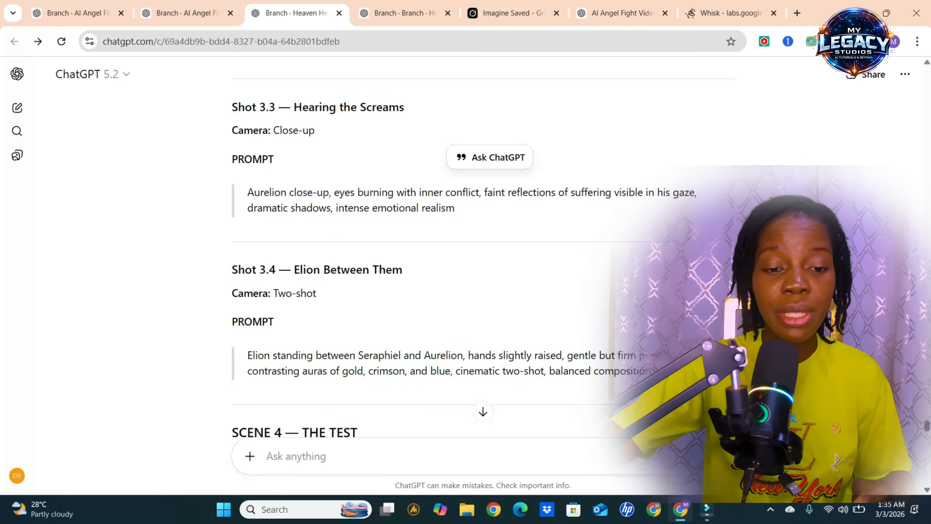
{"action": "scroll", "coordinate": [482, 249], "scroll_direction": "down", "scroll_amount": 10}
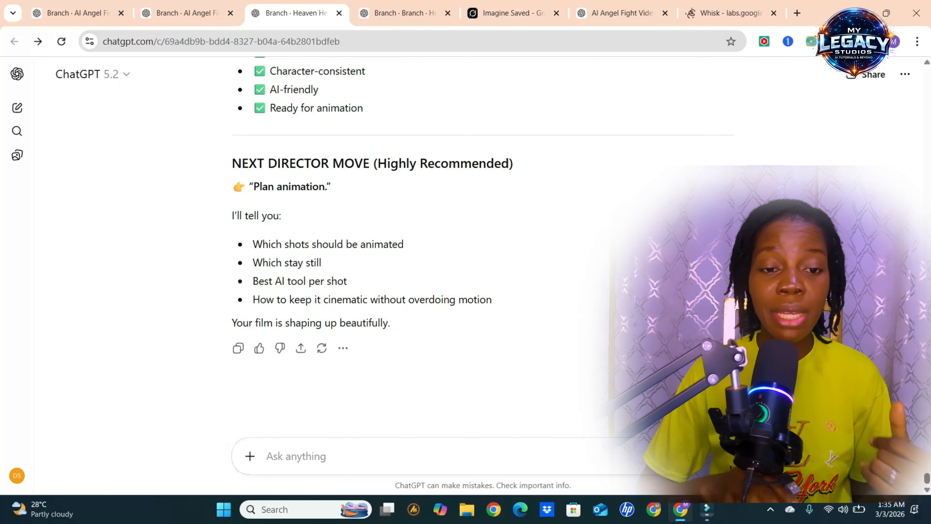
{"action": "left_click_drag", "start_coordinate": [325, 186], "coordinate": [255, 186]}
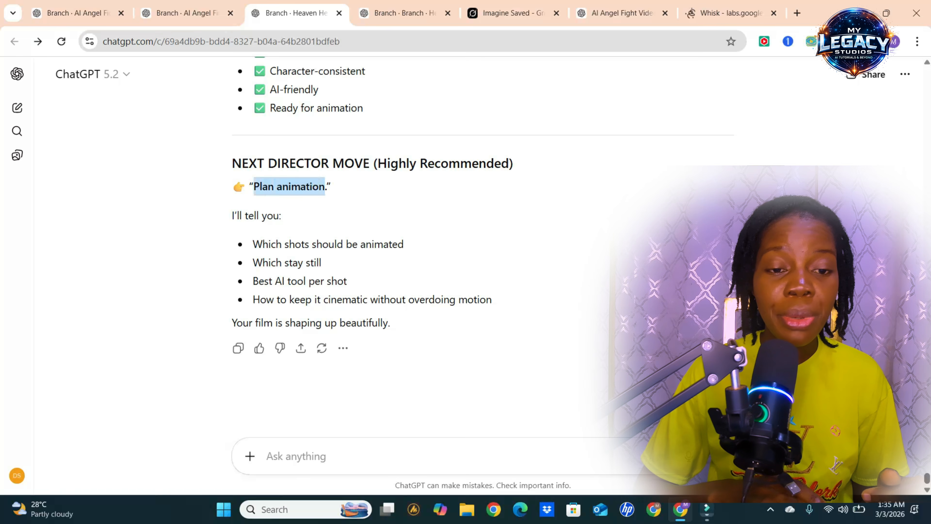
{"action": "right_click", "coordinate": [273, 193]}
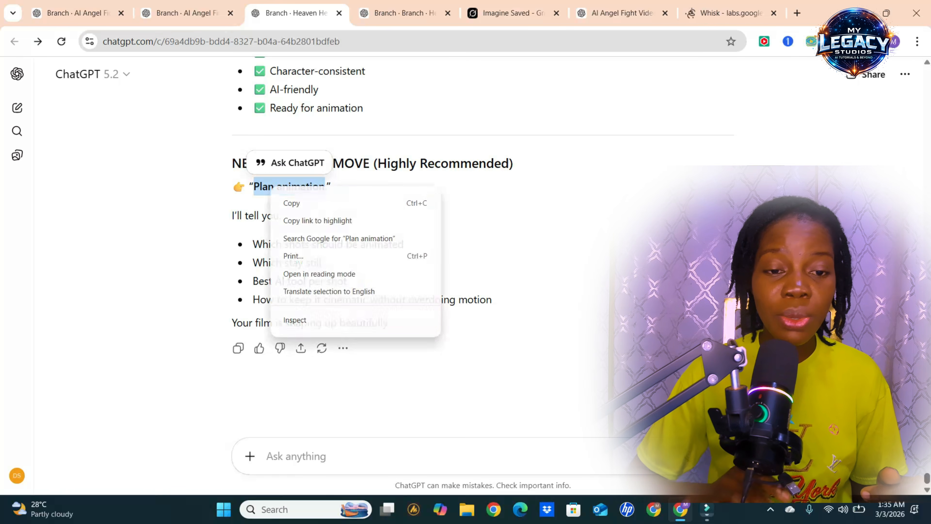
{"action": "left_click", "coordinate": [294, 202]}
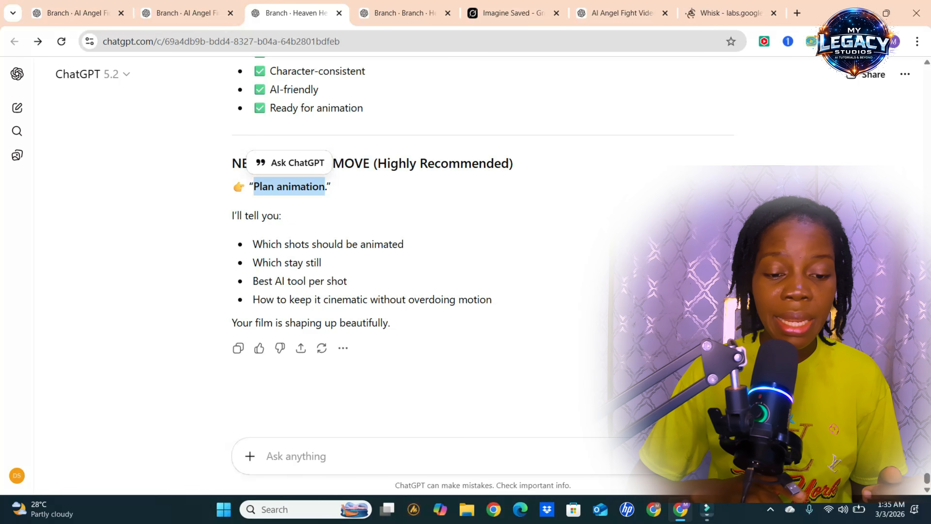
{"action": "right_click", "coordinate": [294, 452]}
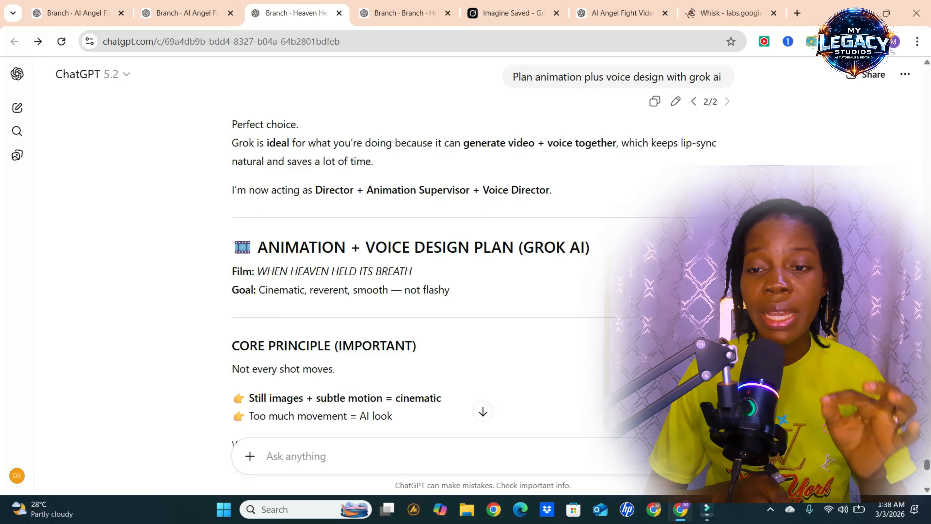
{"action": "scroll", "coordinate": [197, 357], "scroll_direction": "down", "scroll_amount": 15}
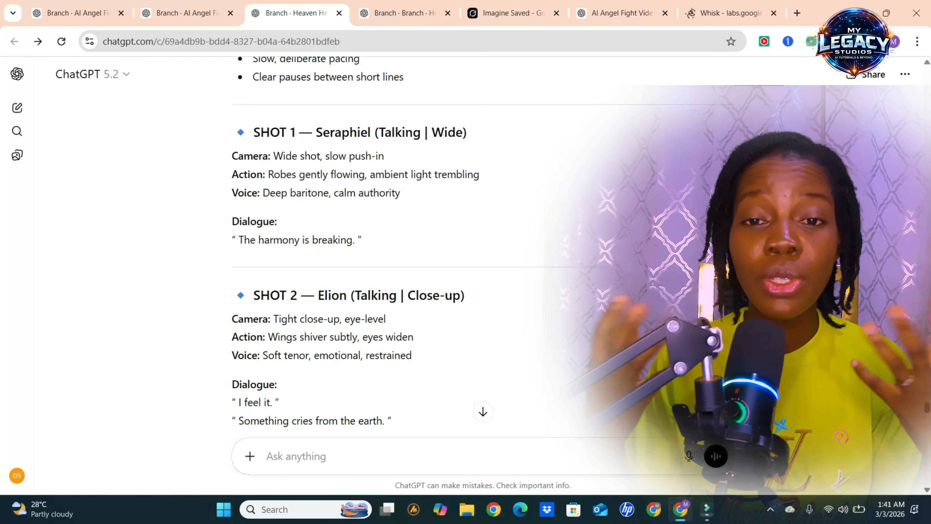
Step: Search Google for "grok ai" in a new browser tab, open the Grok site and go to its Imagine page
{"action": "key", "text": "ctrl+t"}
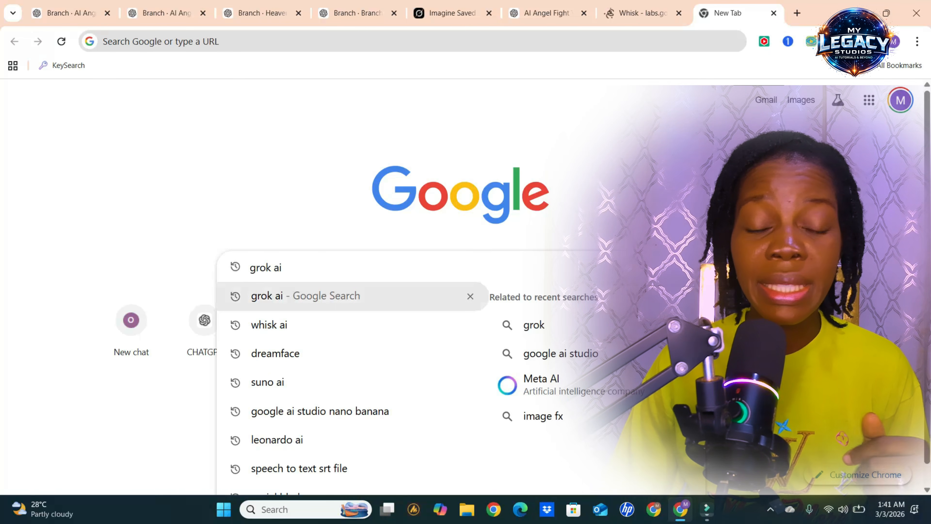
{"action": "key", "text": "Return"}
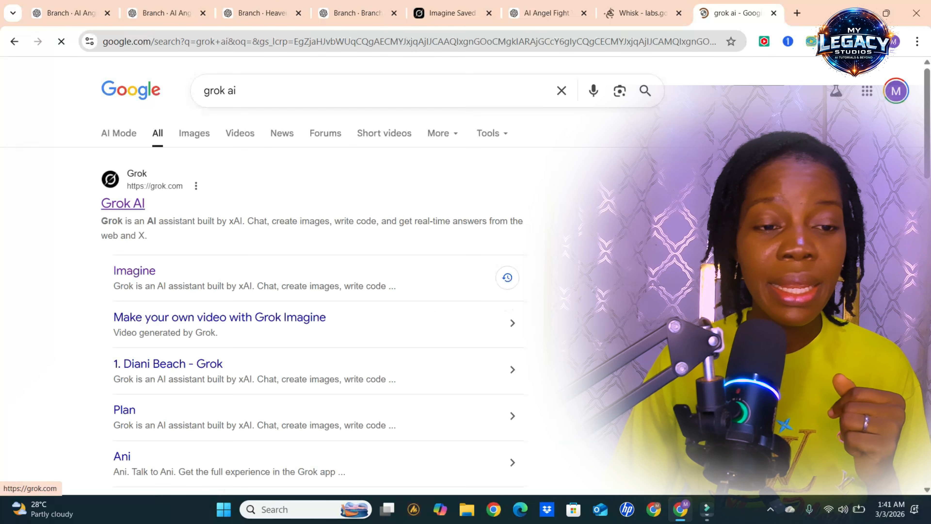
{"action": "left_click", "coordinate": [122, 203]}
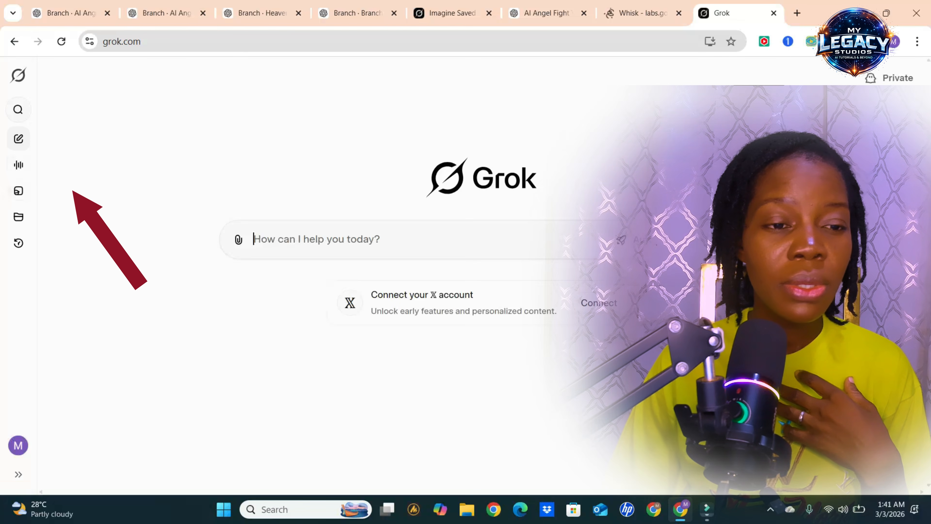
{"action": "left_click", "coordinate": [19, 191]}
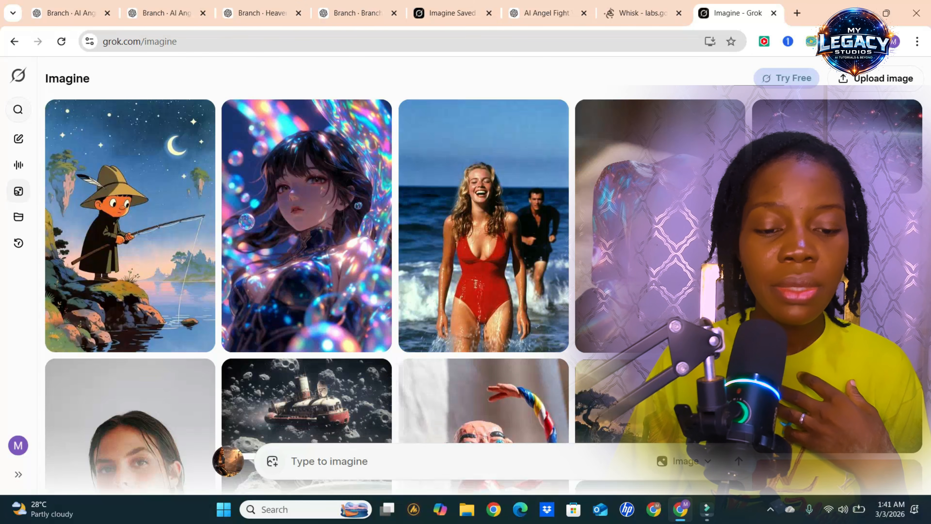
Step: Upload the gold-armoured Seraphiel image "ChatGPT Image Mar 3, 2026, 01_23_04 AM" from Downloads for video generation
{"action": "left_click", "coordinate": [272, 461]}
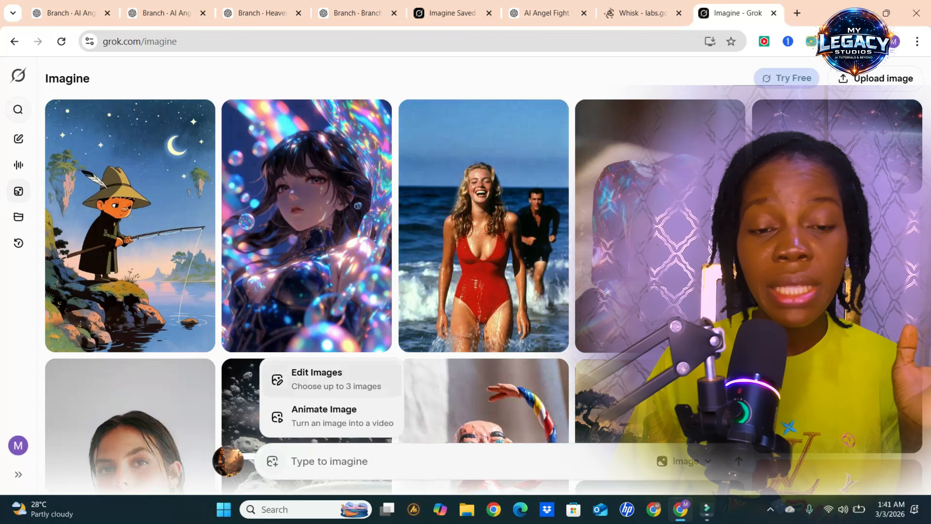
{"action": "left_click", "coordinate": [331, 379]}
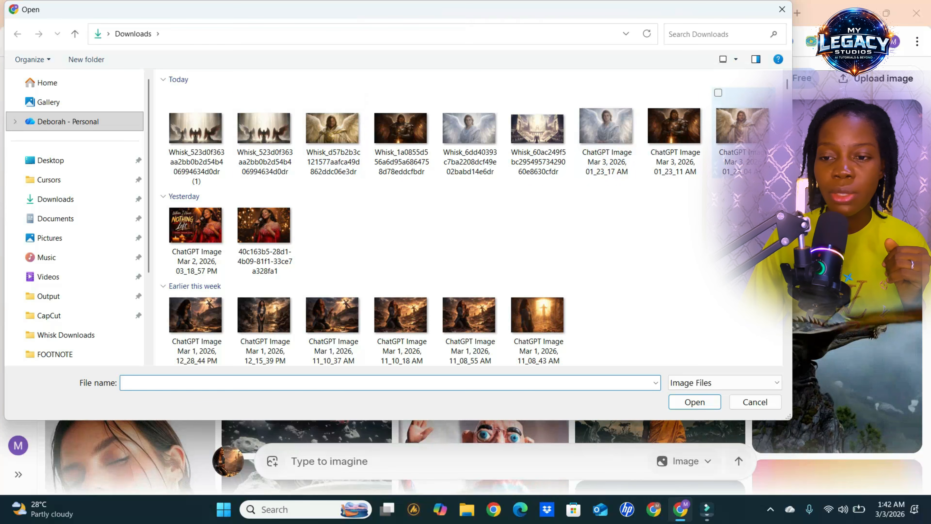
{"action": "left_click", "coordinate": [742, 127]}
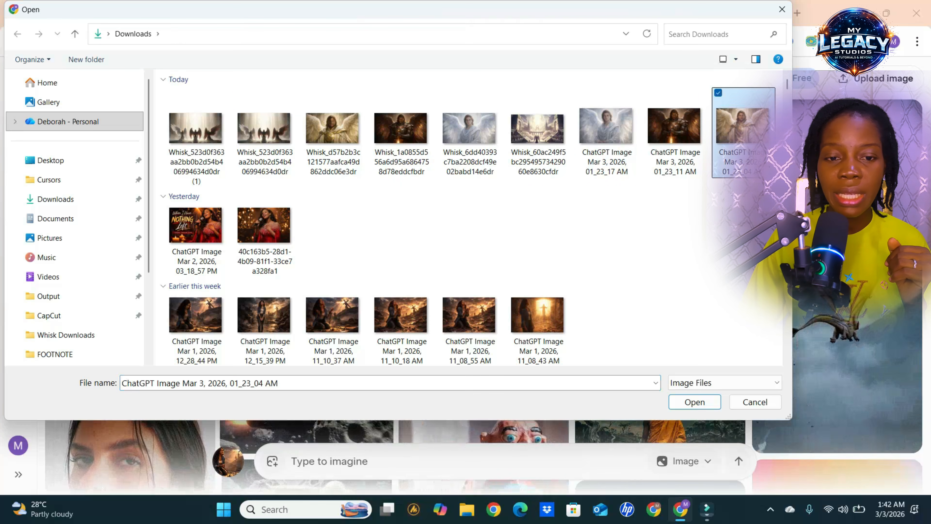
{"action": "key", "text": "Return"}
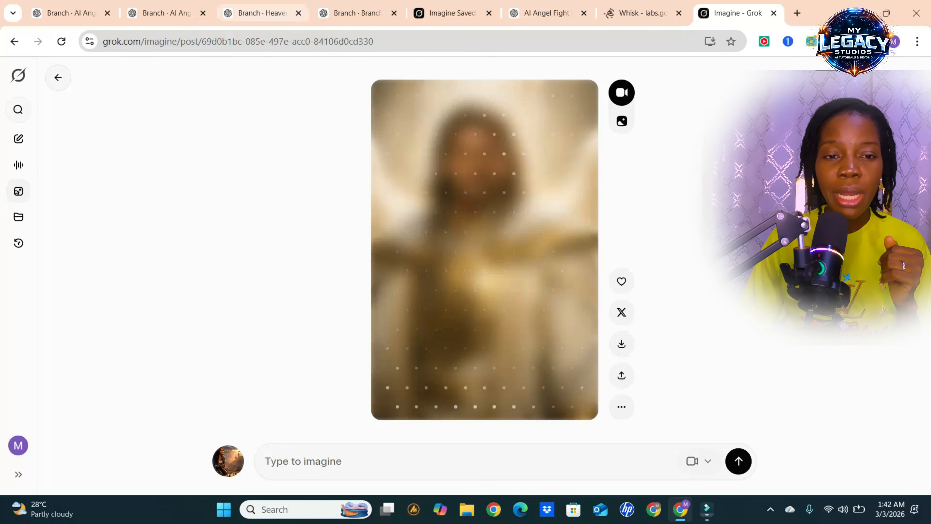
Step: Copy the SHOT 1 Seraphiel camera, action, voice and dialogue text from ChatGPT into Grok and generate the talking video
{"action": "left_click", "coordinate": [263, 13]}
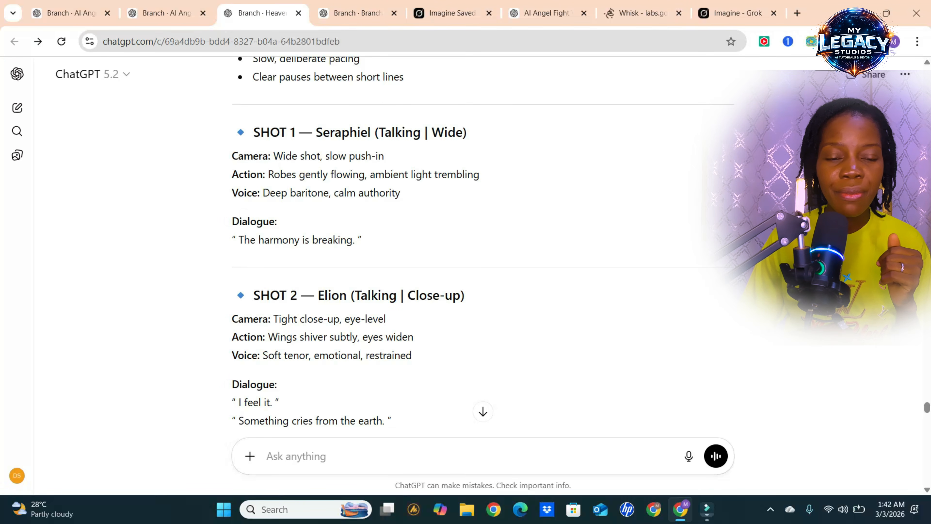
{"action": "left_click_drag", "start_coordinate": [232, 156], "coordinate": [361, 241]}
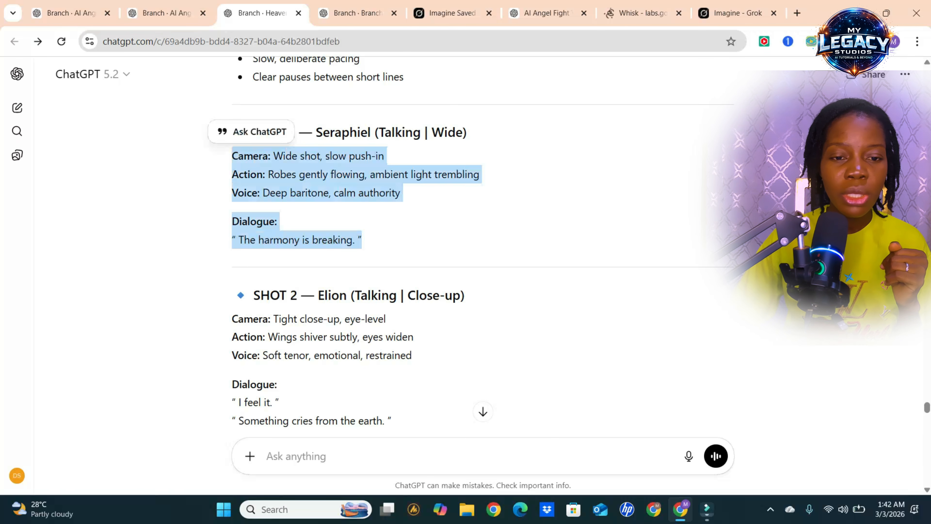
{"action": "key", "text": "Escape"}
{"action": "left_click_drag", "start_coordinate": [232, 156], "coordinate": [362, 240]}
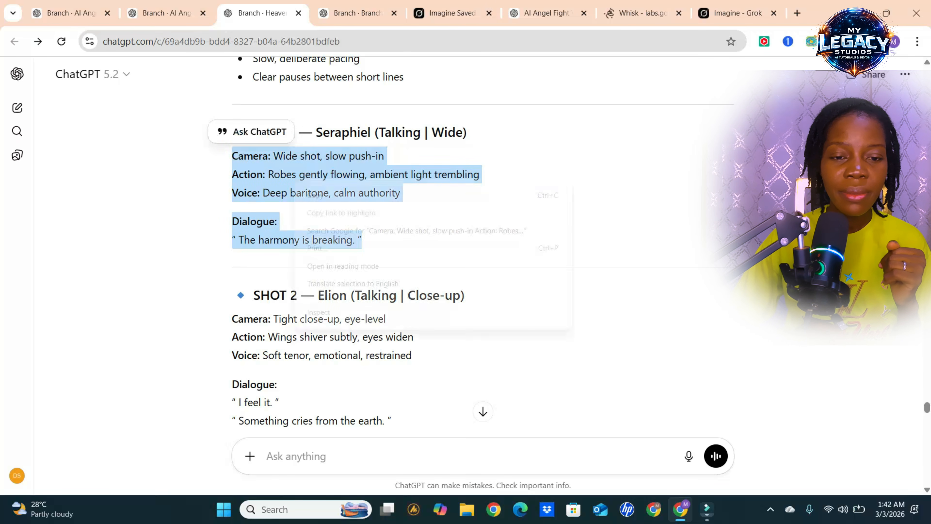
{"action": "left_click", "coordinate": [734, 13]}
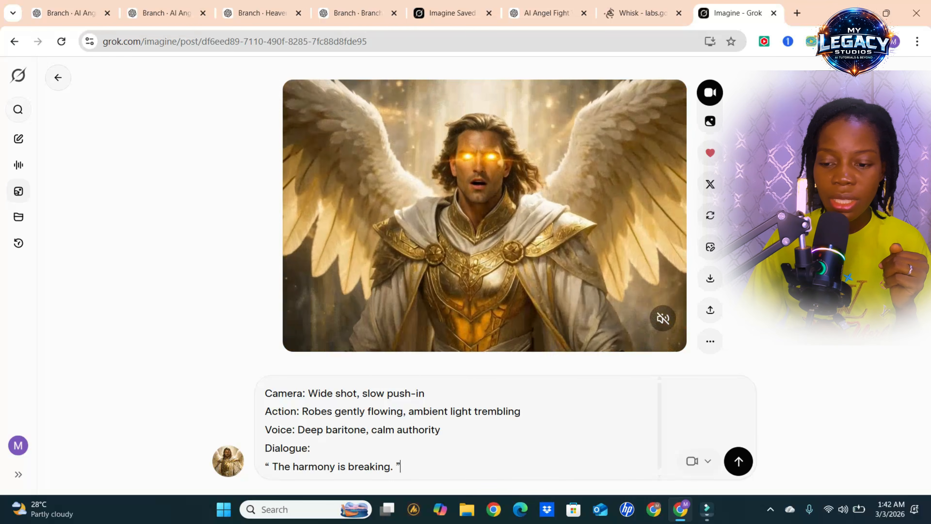
{"action": "key", "text": "Return"}
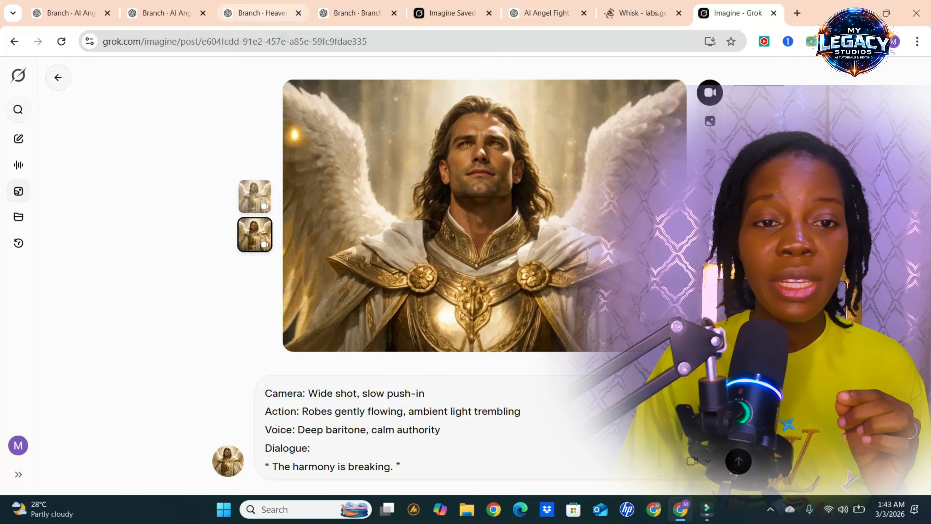
Step: Copy the SHOT 2 Elion close-up text, from the camera line through the dialogue, from the ChatGPT animation plan
{"action": "key", "text": "ctrl+3"}
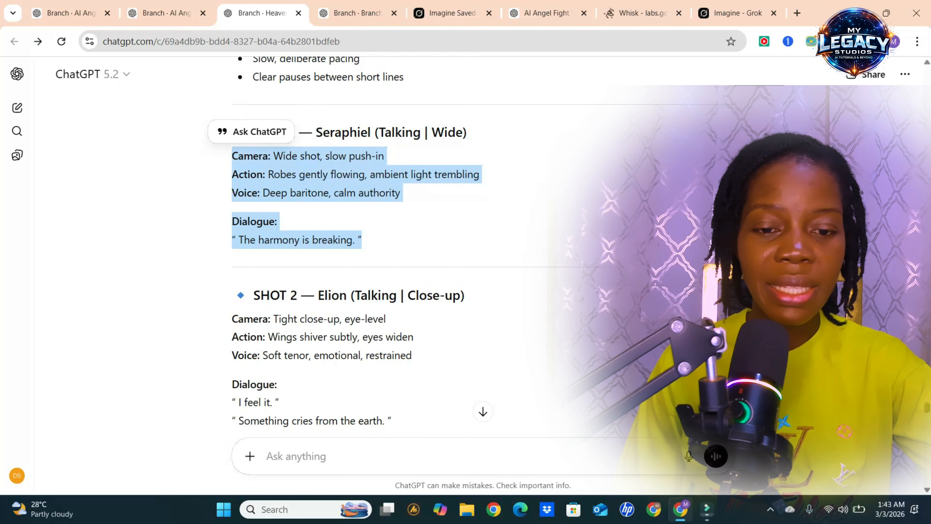
{"action": "scroll", "coordinate": [223, 279], "scroll_direction": "down", "scroll_amount": 2}
{"action": "left_click_drag", "start_coordinate": [231, 240], "coordinate": [391, 349]}
{"action": "right_click", "coordinate": [307, 272]}
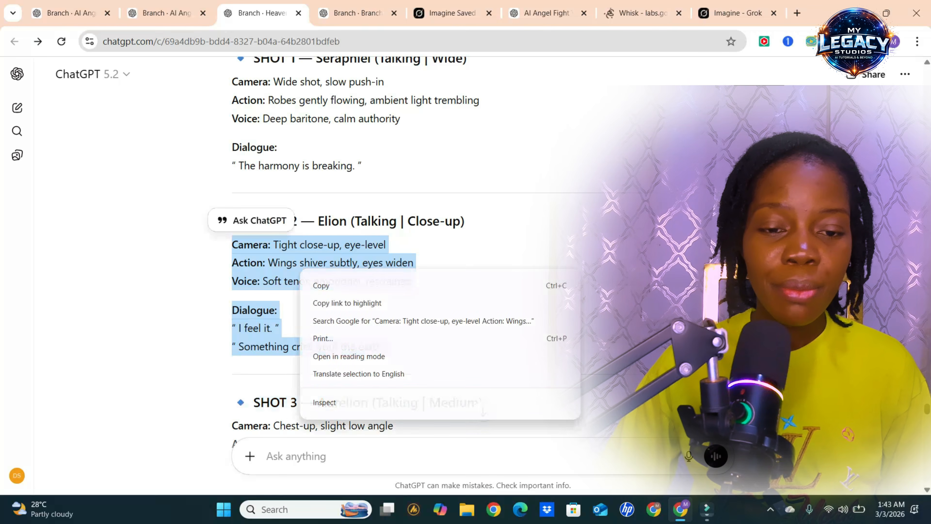
{"action": "left_click", "coordinate": [323, 285]}
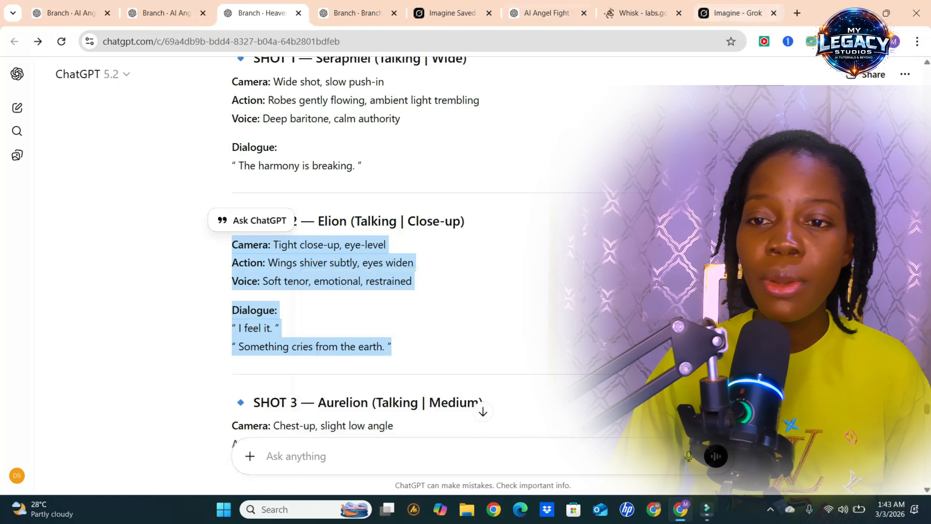
Step: Start a new Grok animation from the Elion image "Whisk_6dd40393c7ba2208dcf49e02babd14e6dr" and paste the copied SHOT 2 text as its prompt
{"action": "left_click", "coordinate": [735, 12]}
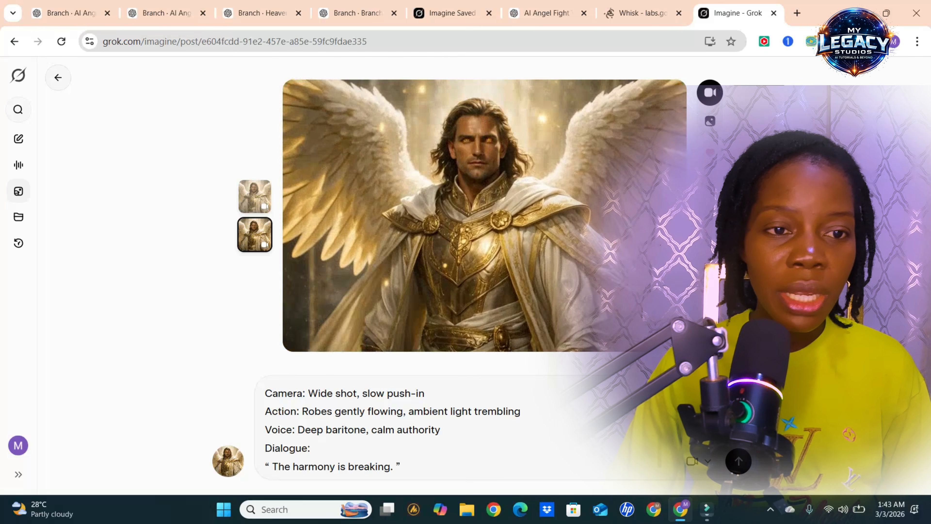
{"action": "left_click", "coordinate": [58, 77]}
{"action": "left_click", "coordinate": [273, 461]}
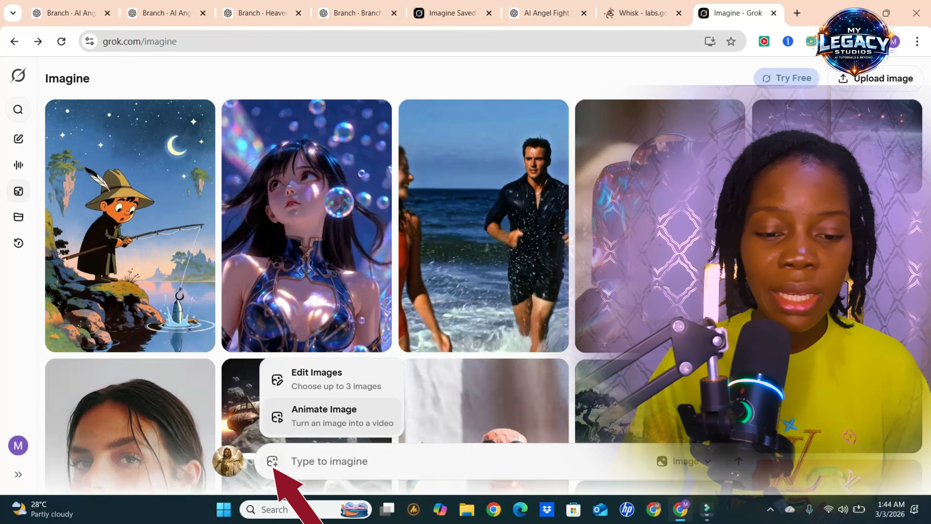
{"action": "key", "text": "Escape"}
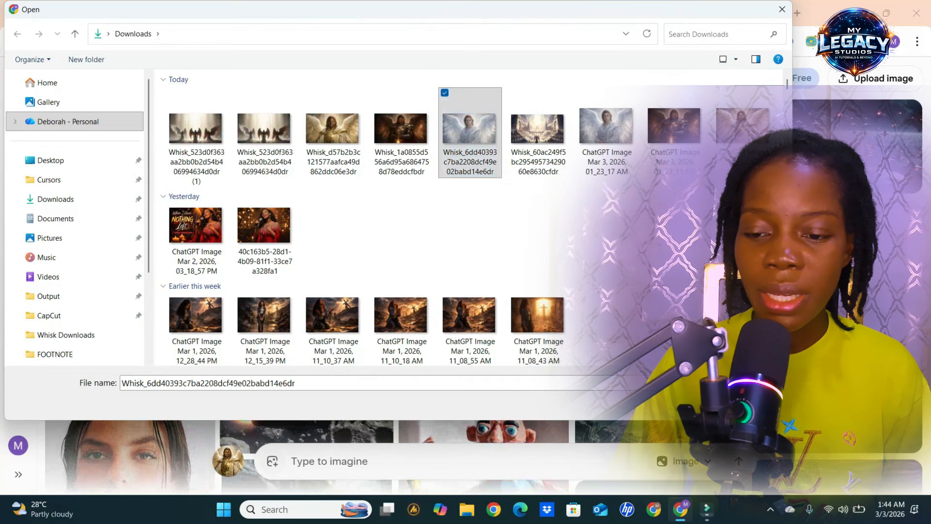
{"action": "key", "text": "Return"}
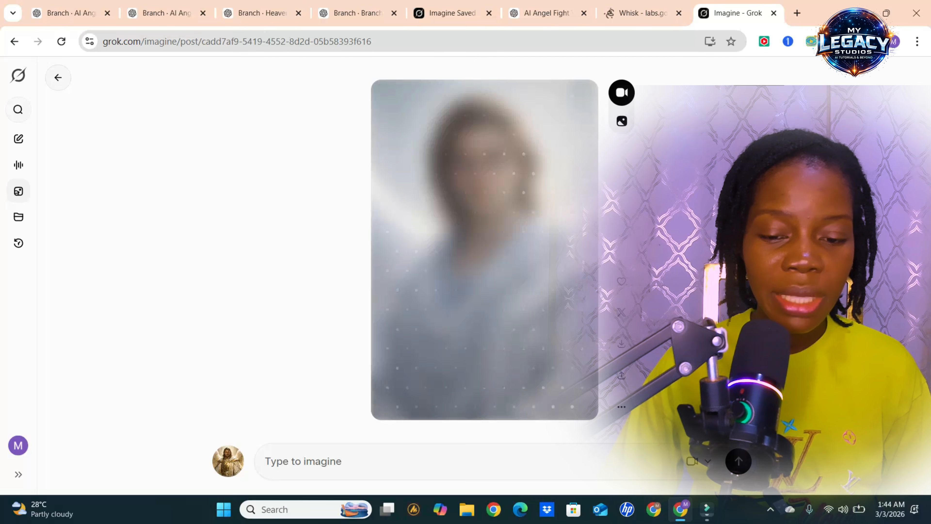
{"action": "right_click", "coordinate": [292, 460]}
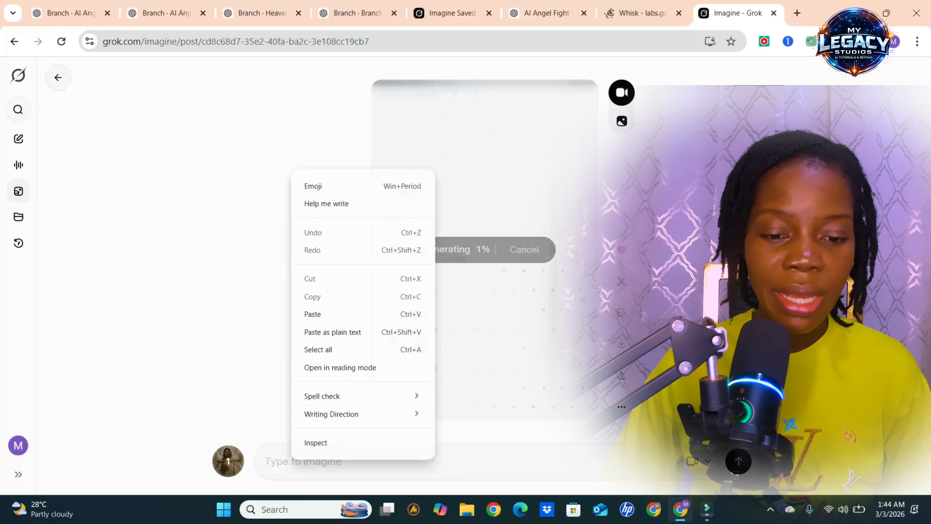
{"action": "left_click", "coordinate": [313, 314]}
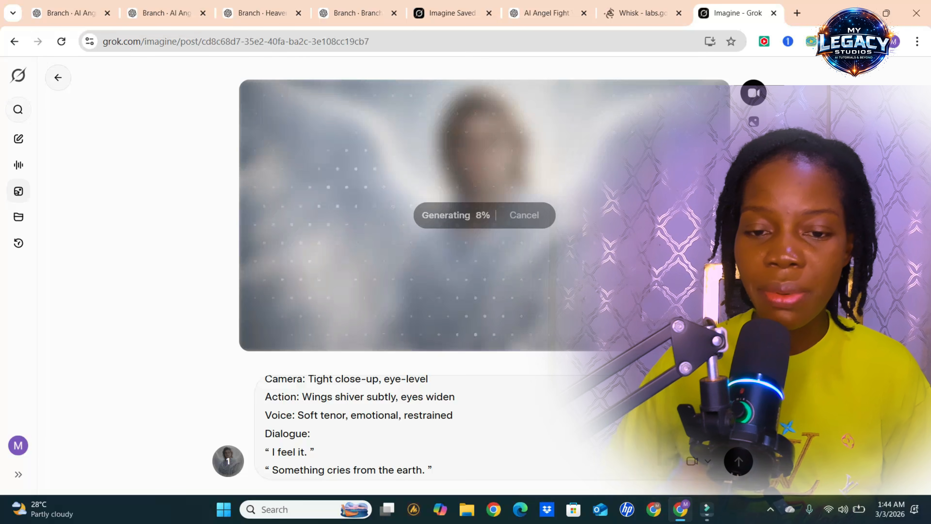
Step: Generate the talking Elion video from the pasted SHOT 2 prompt
{"action": "key", "text": "Return"}
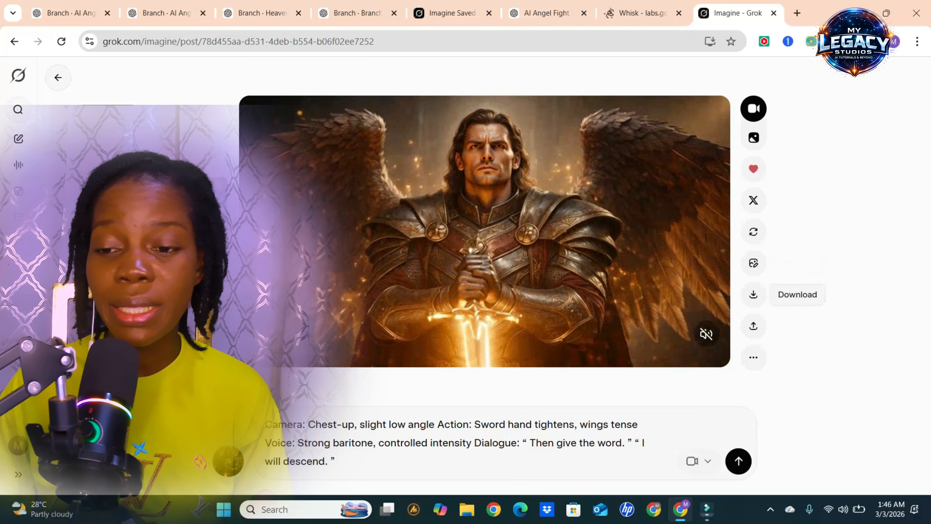
Step: Download the generated video of the dark-armoured angel holding the glowing sword
{"action": "left_click", "coordinate": [767, 303]}
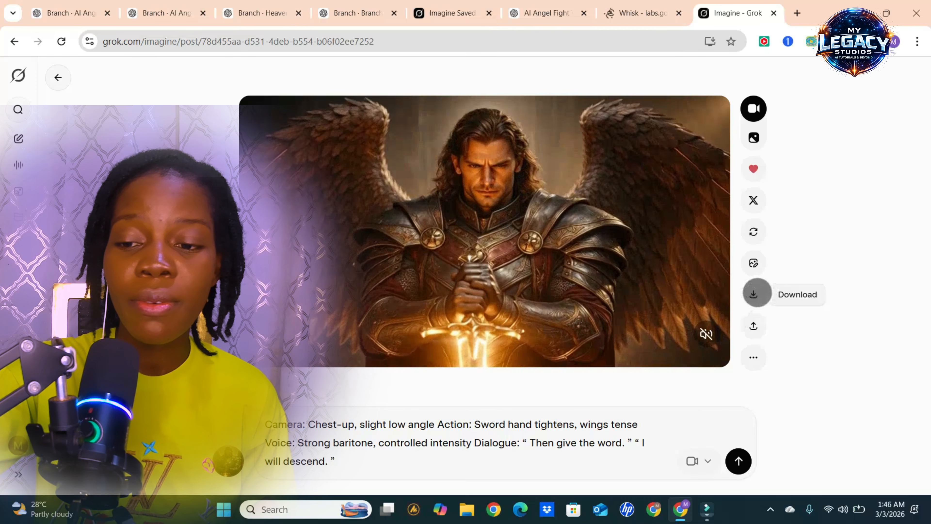
{"action": "right_click", "coordinate": [755, 294]}
{"action": "left_click", "coordinate": [783, 289]}
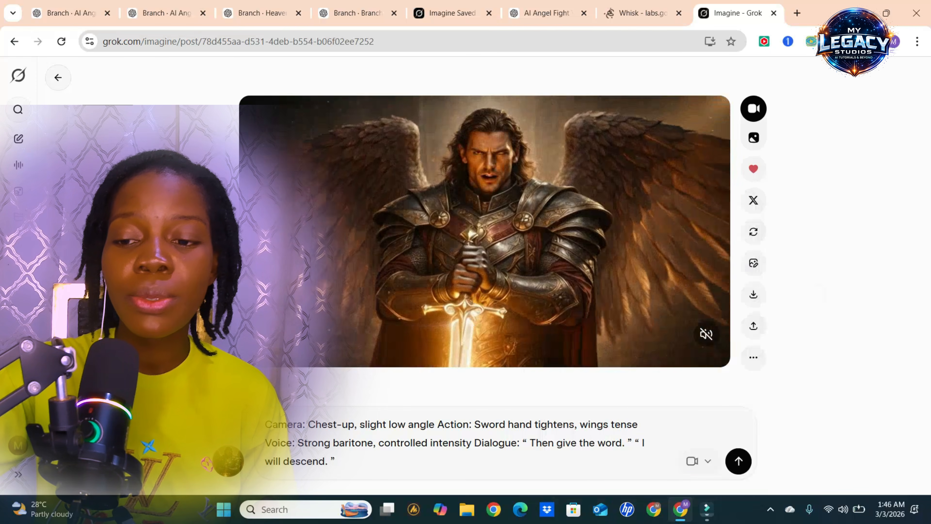
{"action": "left_click", "coordinate": [753, 294]}
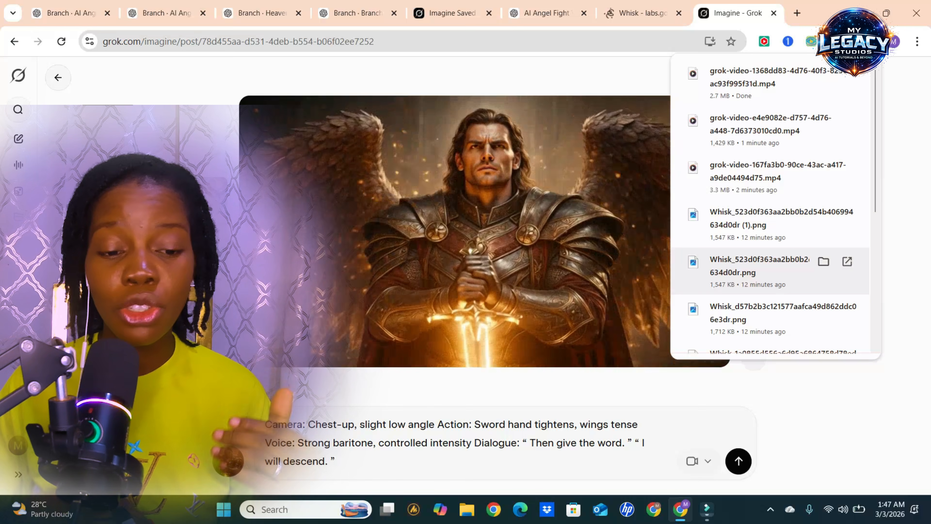
Step: Switch to the CapCut project 0303 and play the assembled angel clips from the start of the timeline
{"action": "key", "text": "super+d"}
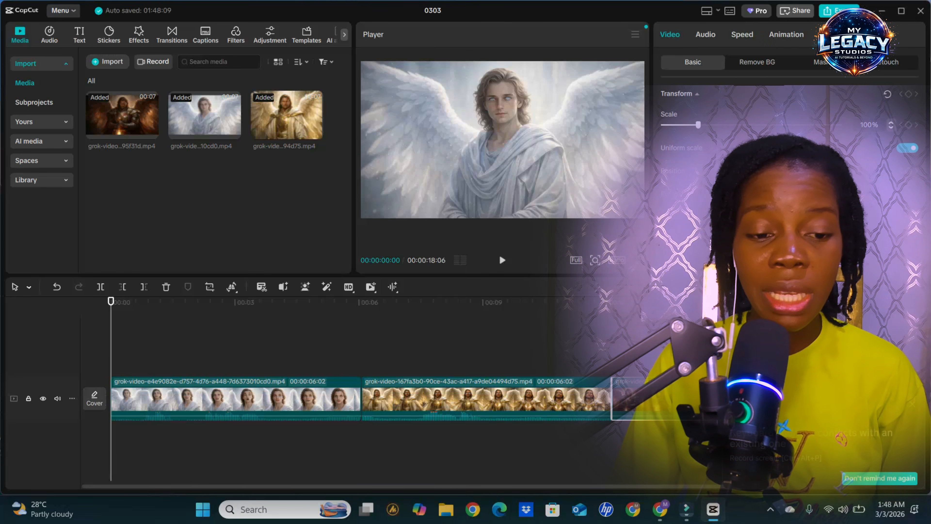
{"action": "left_click", "coordinate": [501, 257]}
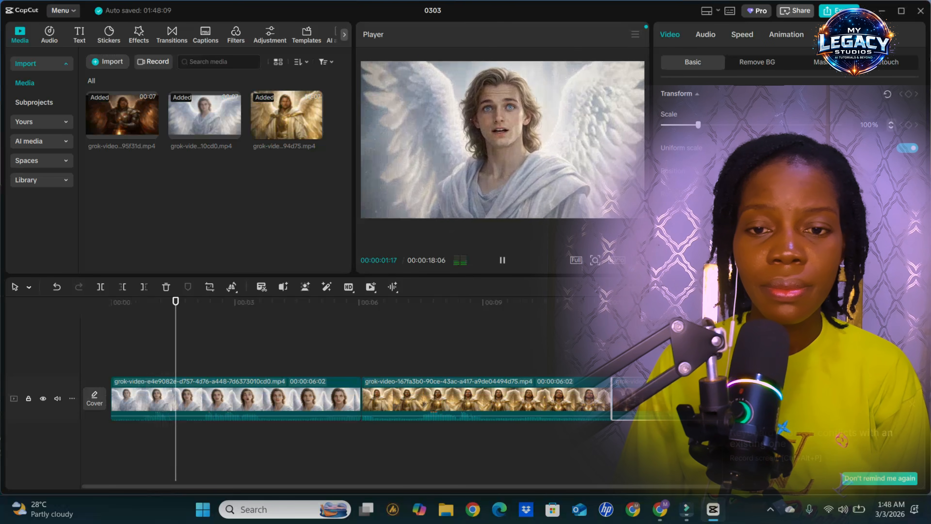
Step: Split the third clip, the dark-armoured angel, at 00:00:12:26, delete its opening segment and play back the trimmed clip
{"action": "left_click", "coordinate": [644, 433]}
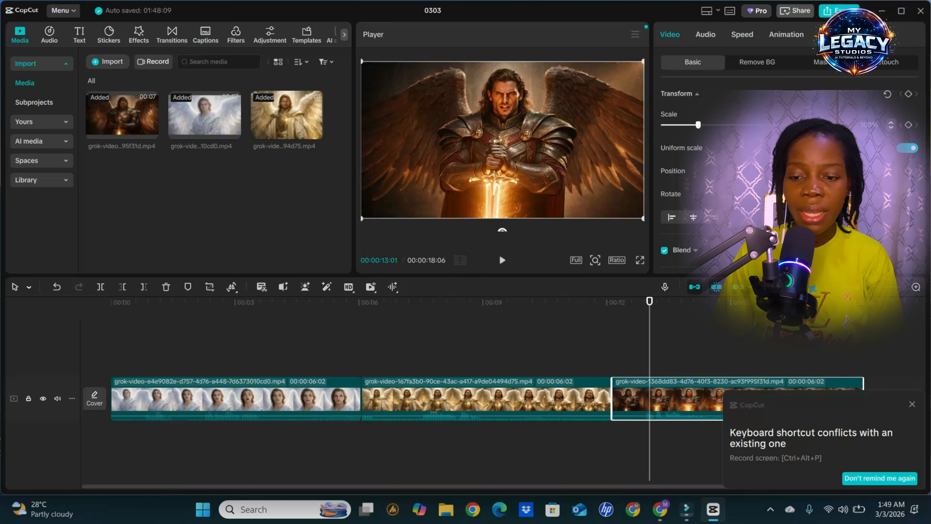
{"action": "key", "text": "Left"}
{"action": "key", "text": "Left"}
{"action": "key", "text": "Left"}
{"action": "key", "text": "Left"}
{"action": "key", "text": "Left"}
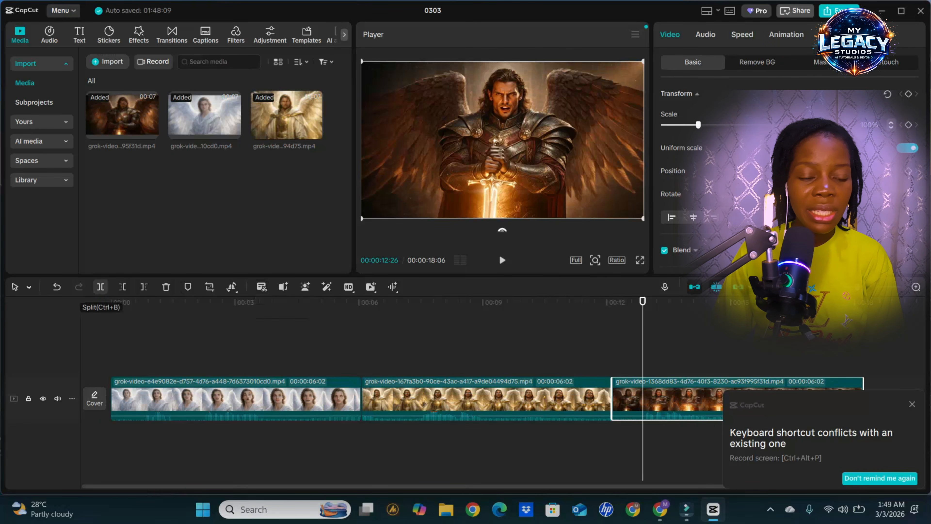
{"action": "left_click", "coordinate": [100, 287]}
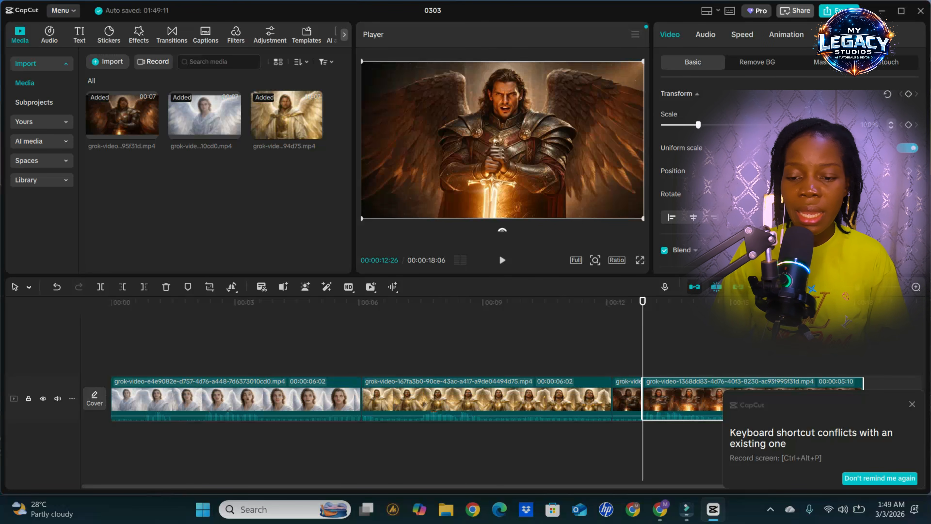
{"action": "key", "text": "Delete"}
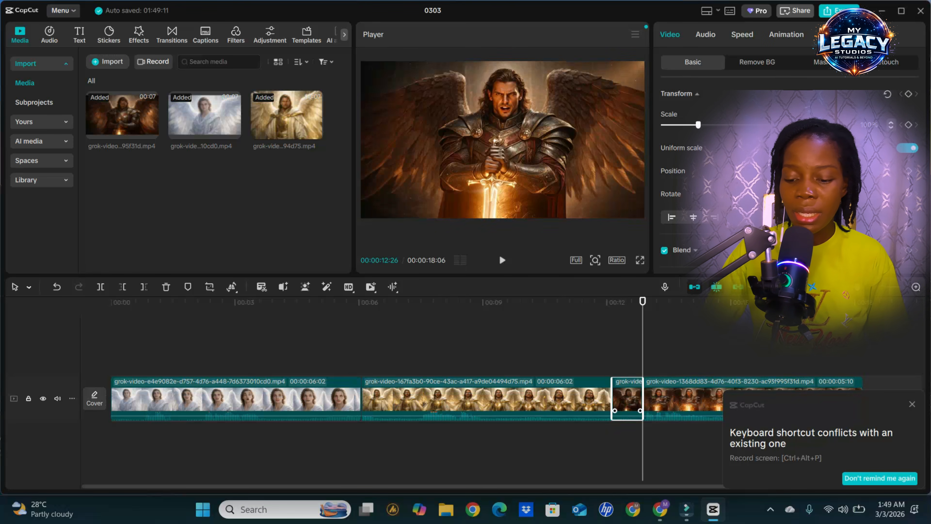
{"action": "left_click", "coordinate": [500, 257]}
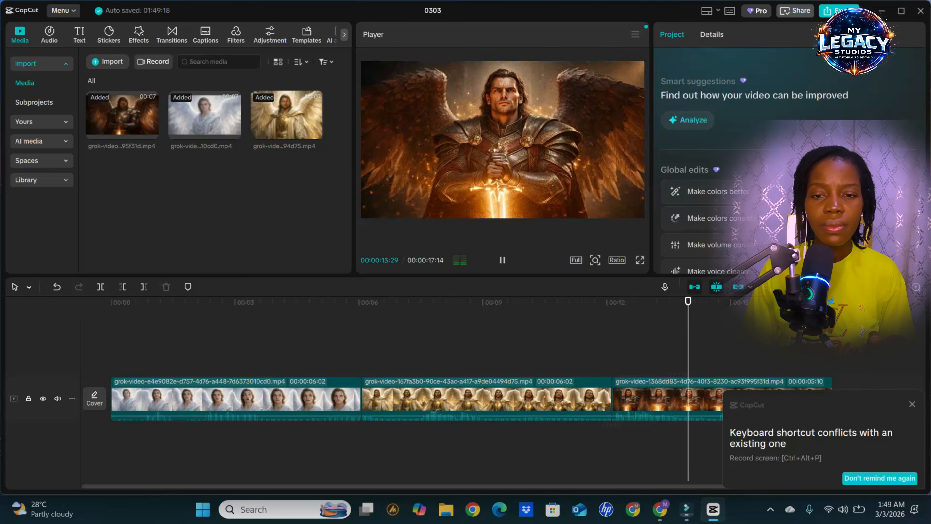
{"action": "left_click", "coordinate": [499, 254]}
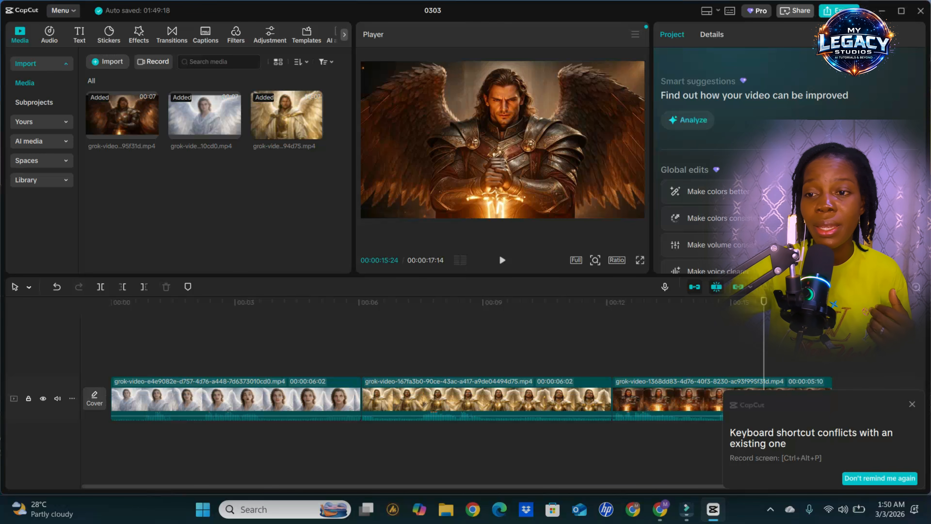
Step: Open the project's export settings and set the video name to ANG FIGHT
{"action": "left_click", "coordinate": [838, 11]}
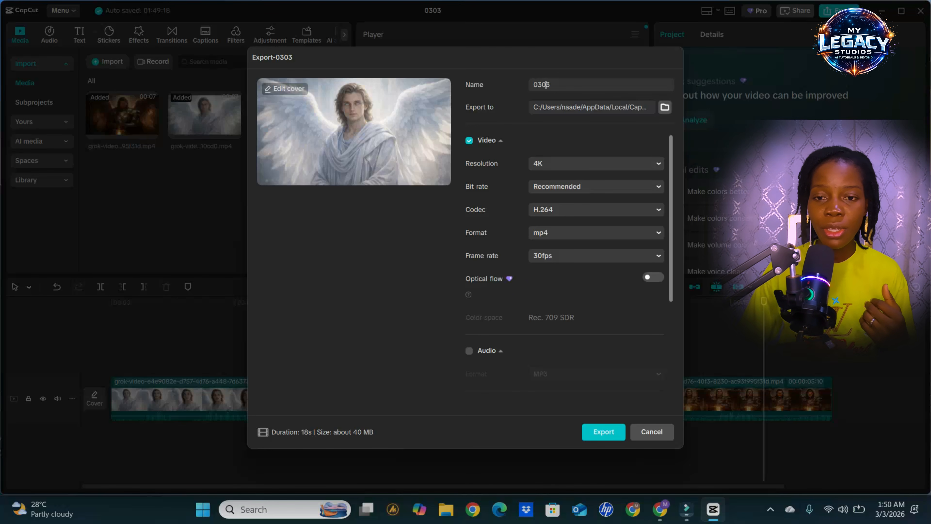
{"action": "key", "text": "ctrl+a"}
{"action": "type", "text": "ANG FIGHT"}
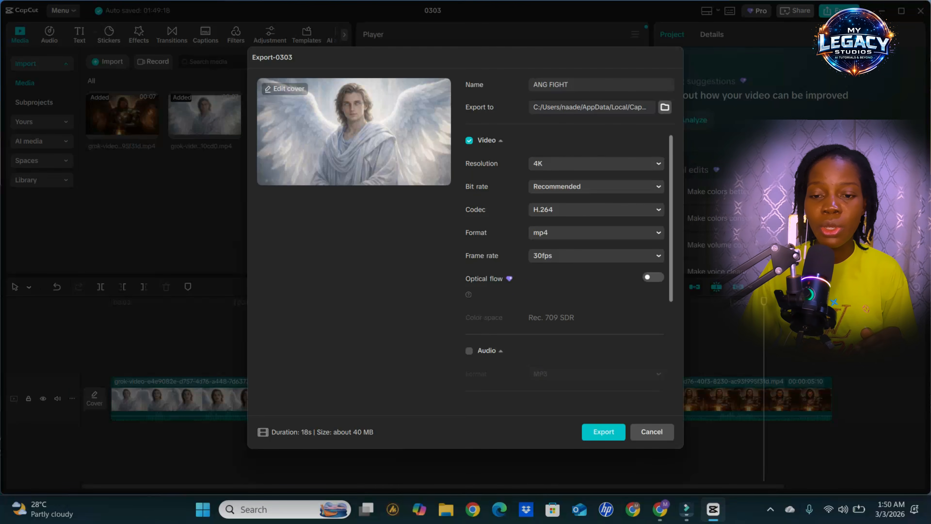